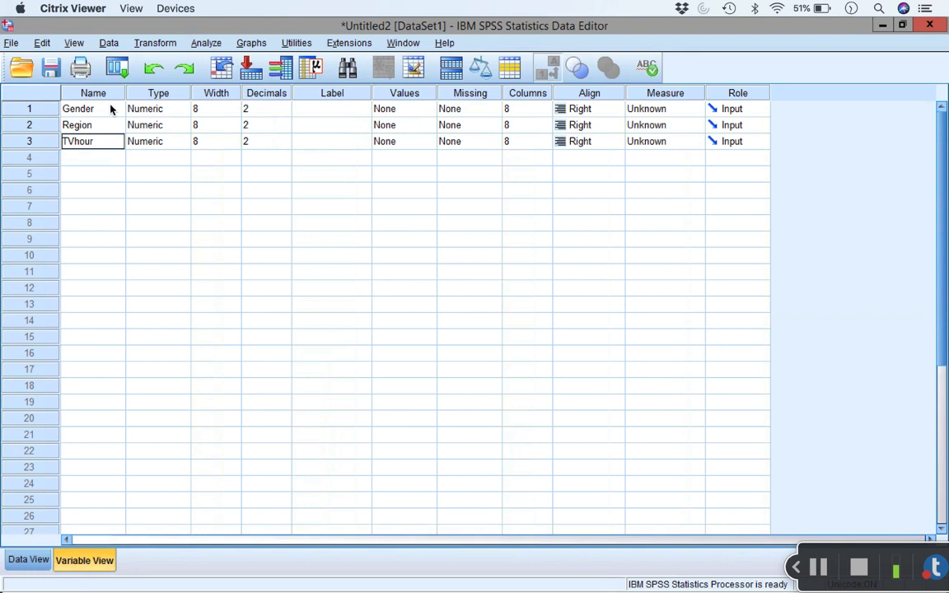
Step: Name the third variable TVhours and set the measurement levels: Gender and Region as Nominal, TVhours as Scale
key(Return)
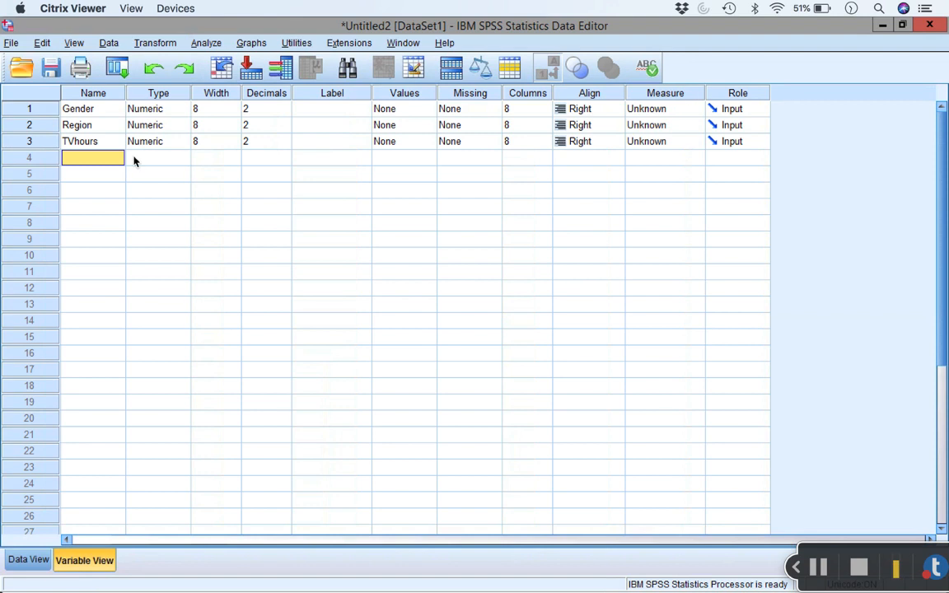
click(676, 111)
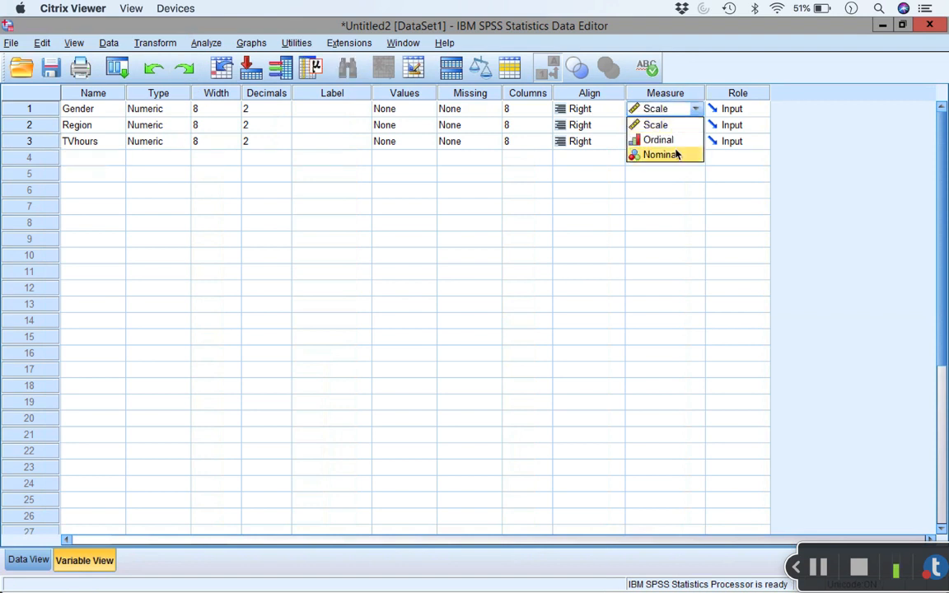
click(676, 155)
click(672, 125)
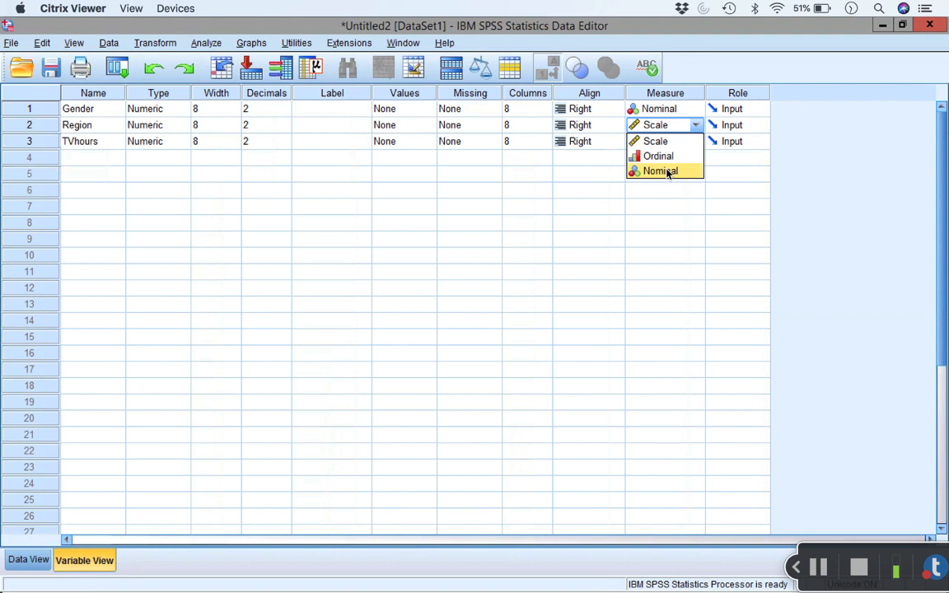
click(669, 171)
click(668, 145)
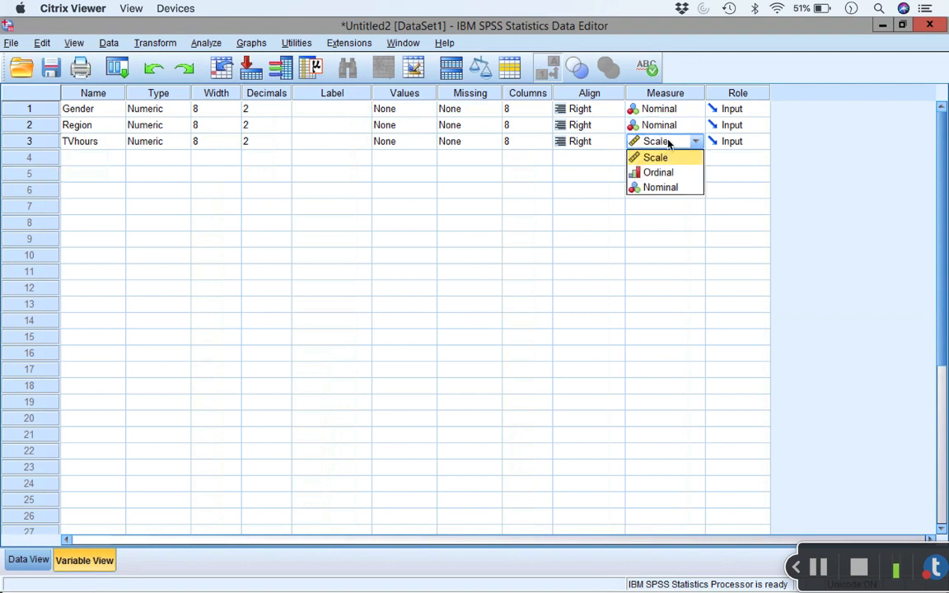
click(668, 156)
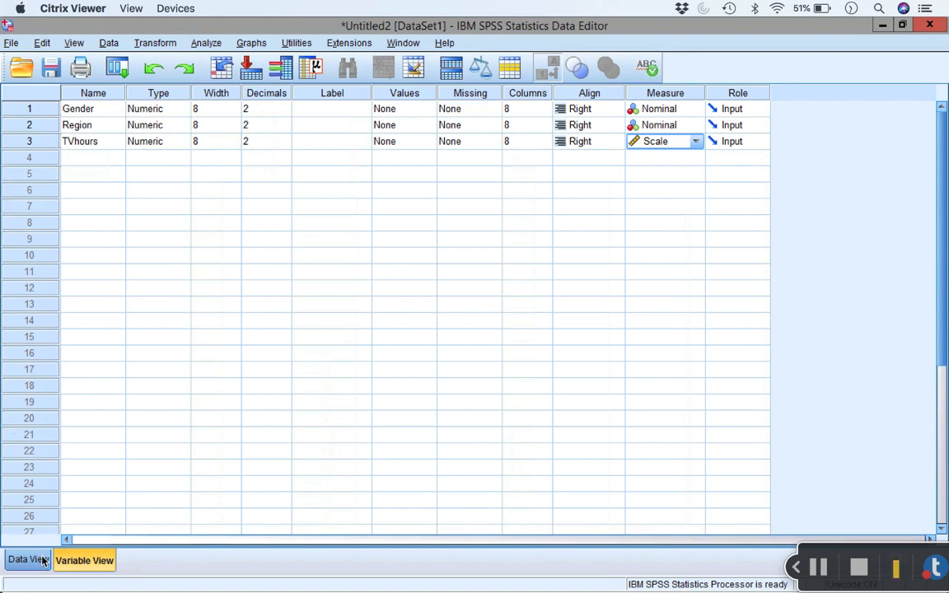
Step: Define value labels for the Gender variable: 0 as Boys and 1 as Girls
click(29, 560)
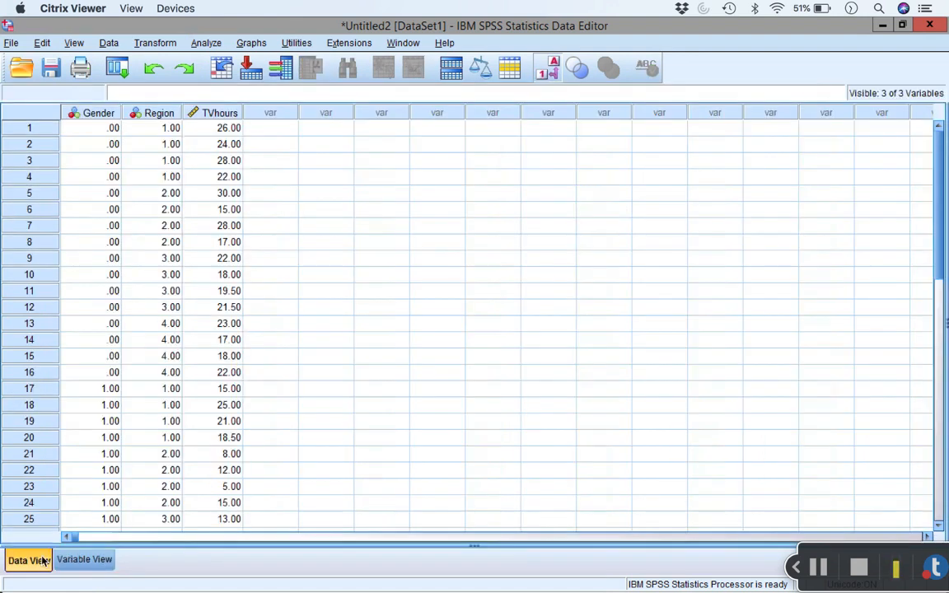
click(87, 559)
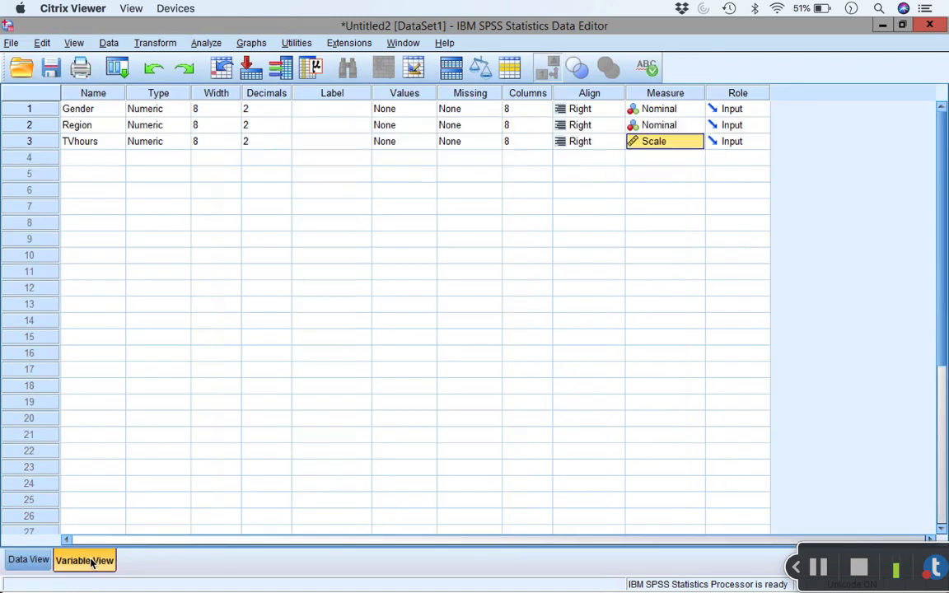
click(403, 110)
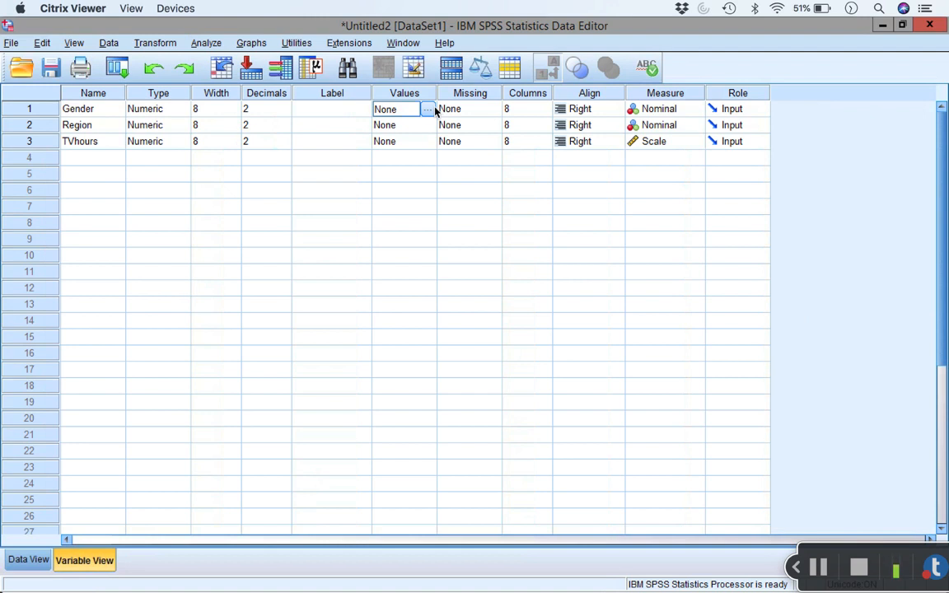
click(428, 110)
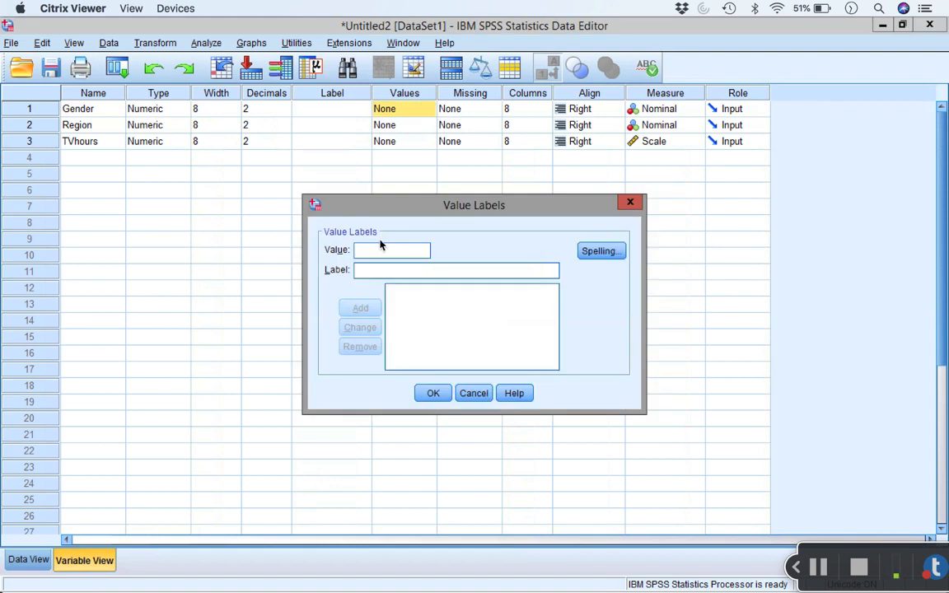
text(0)
key(Tab)
text(Boys)
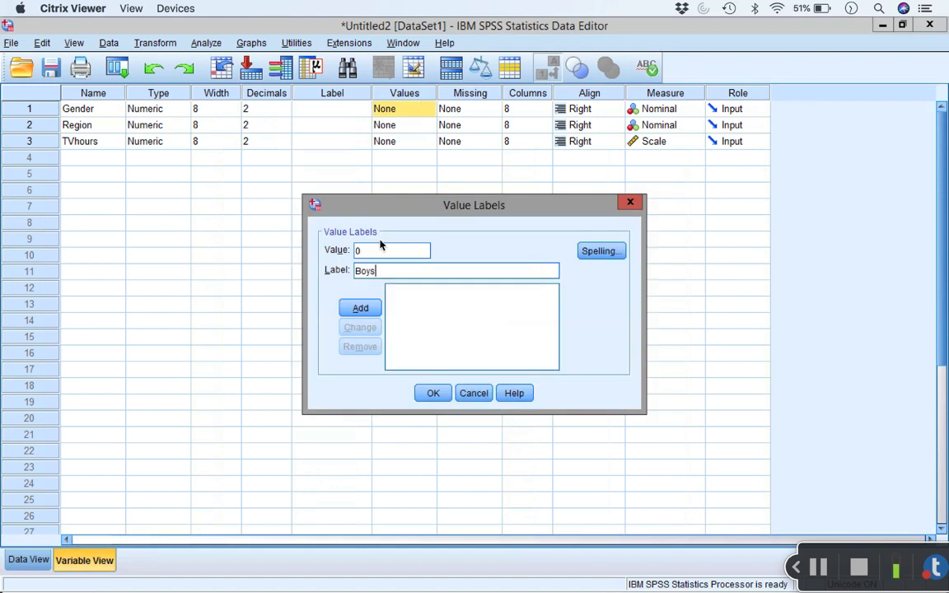
key(alt+a)
text(1)
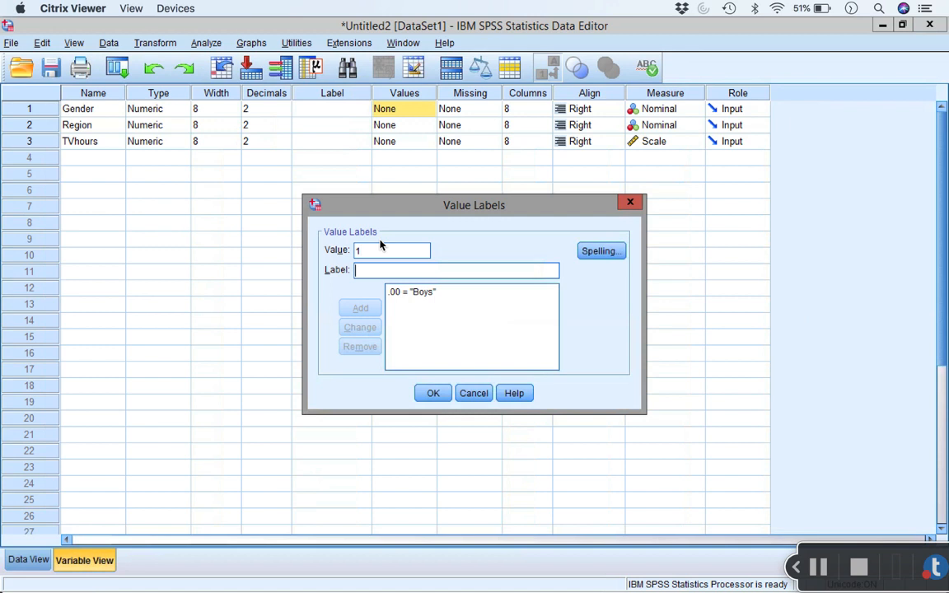
key(Tab)
text(Girls)
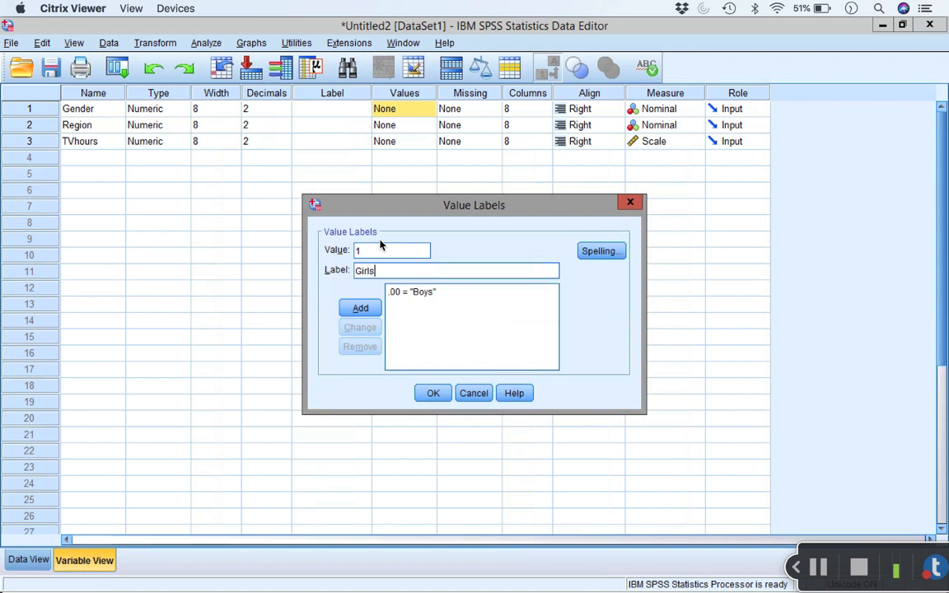
click(368, 306)
click(445, 393)
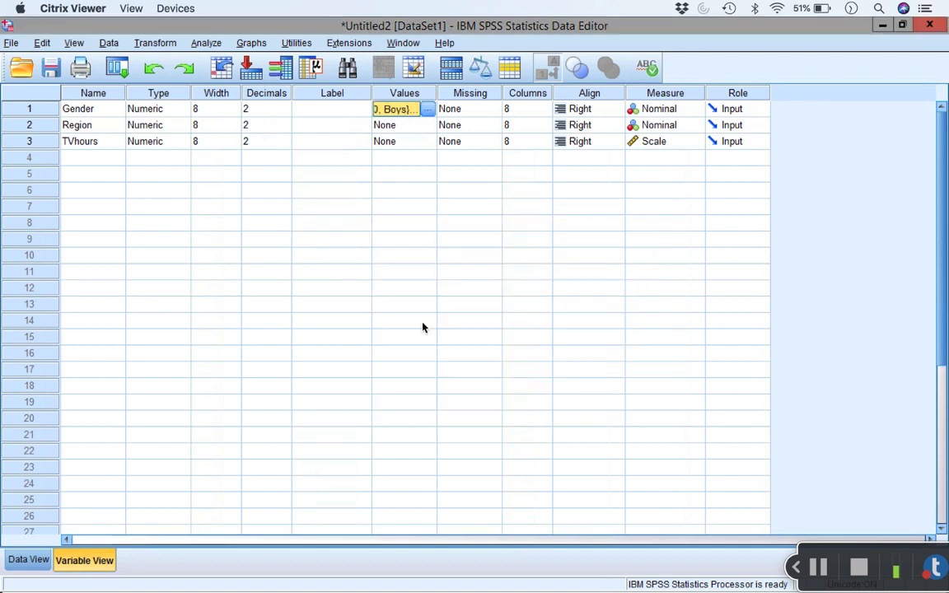
Step: Add value labels for the Region variable: 1 as North and 2 as South
click(421, 128)
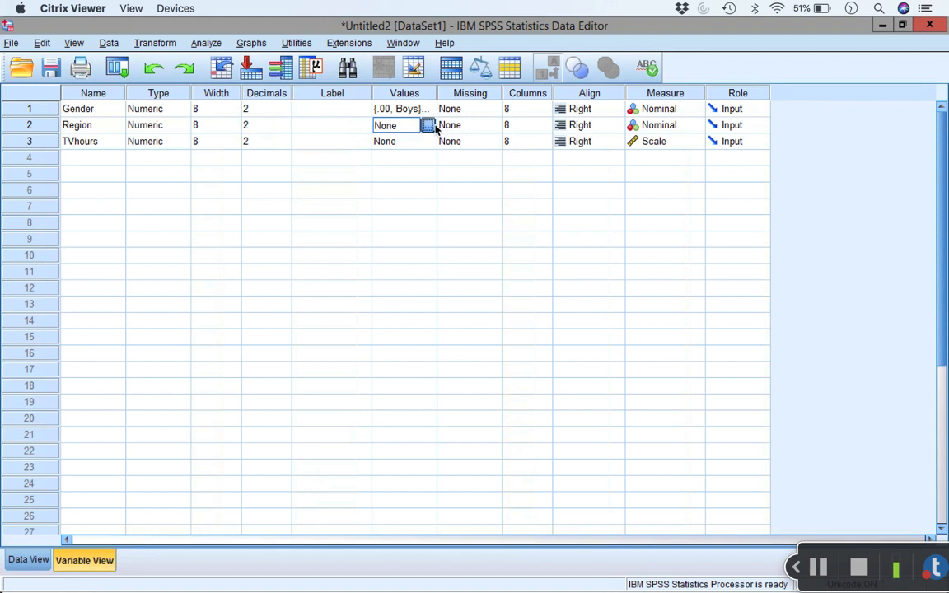
click(428, 125)
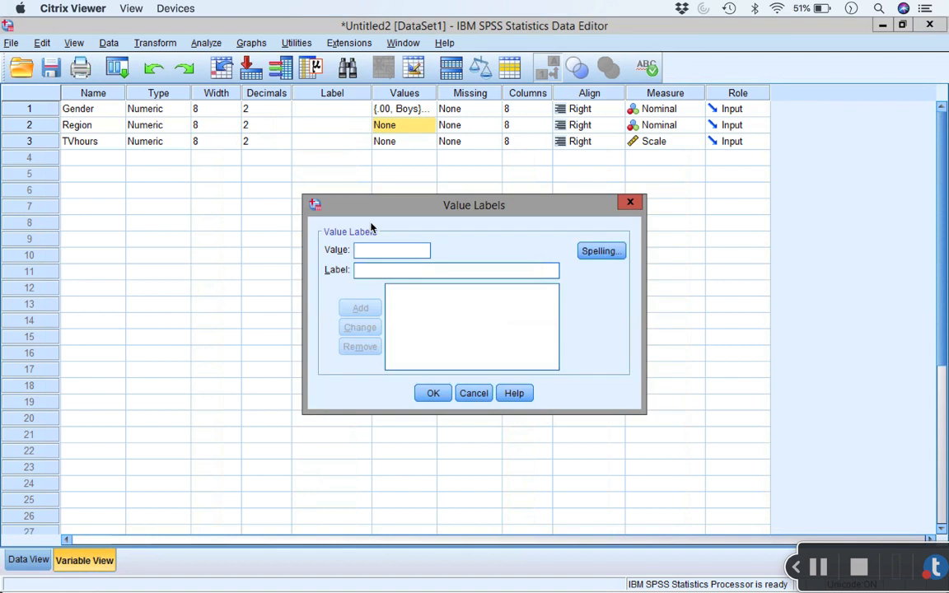
text(1)
key(Tab)
text(North)
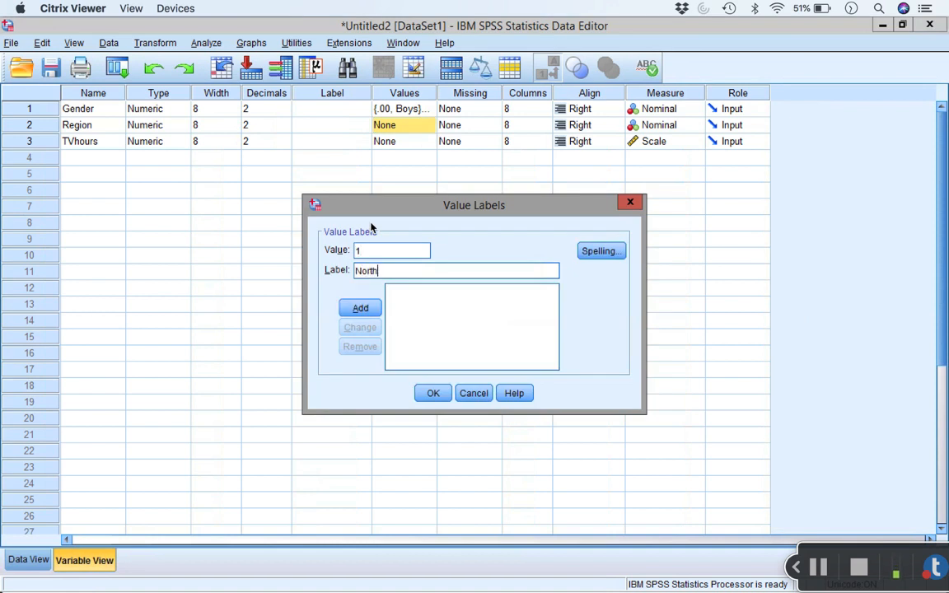
key(alt+a)
text(2)
key(Tab)
text(South)
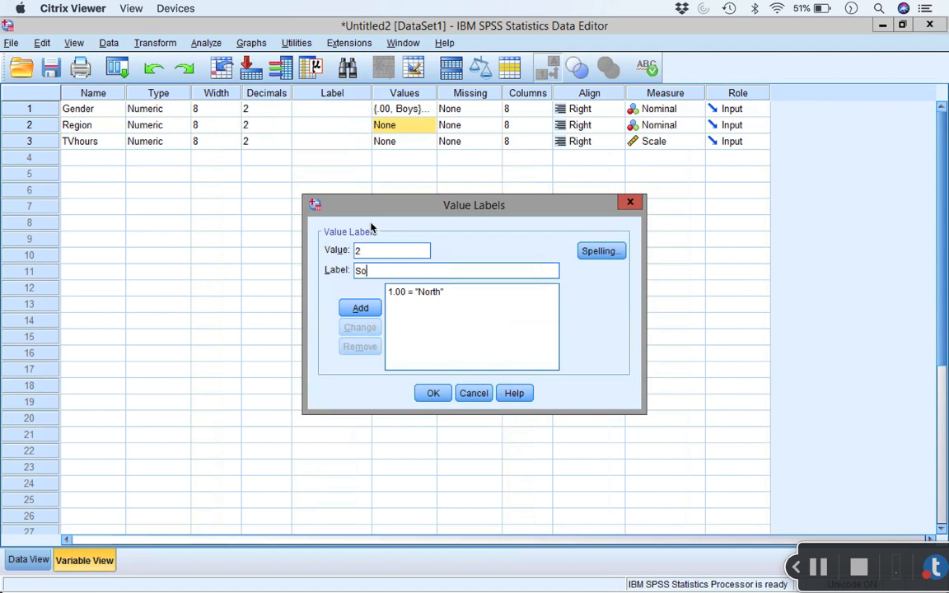
key(alt+a)
Step: Add the Region value labels 3 as East and 4 as West, and apply the label set
text(3)
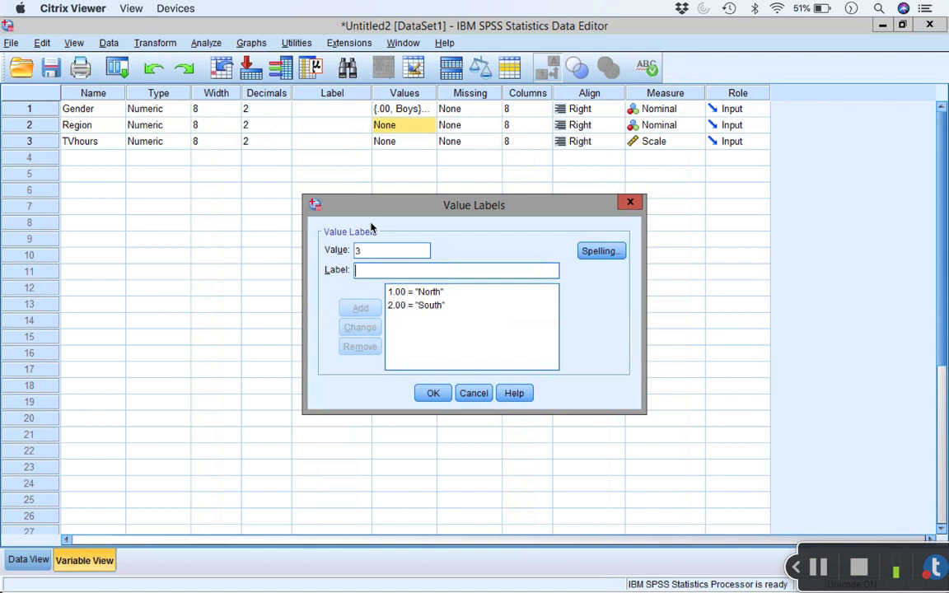
key(Tab)
text(East)
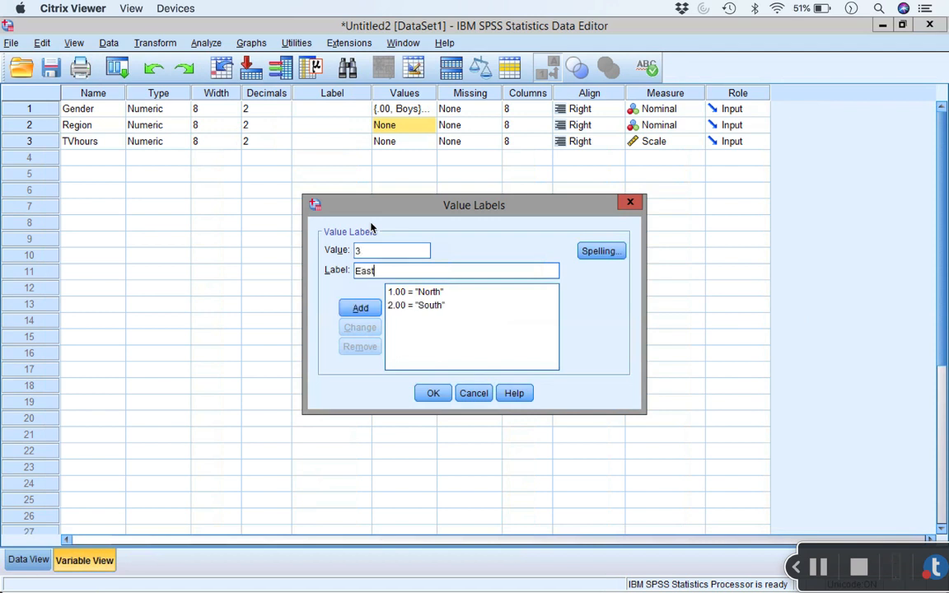
key(alt+a)
text(4)
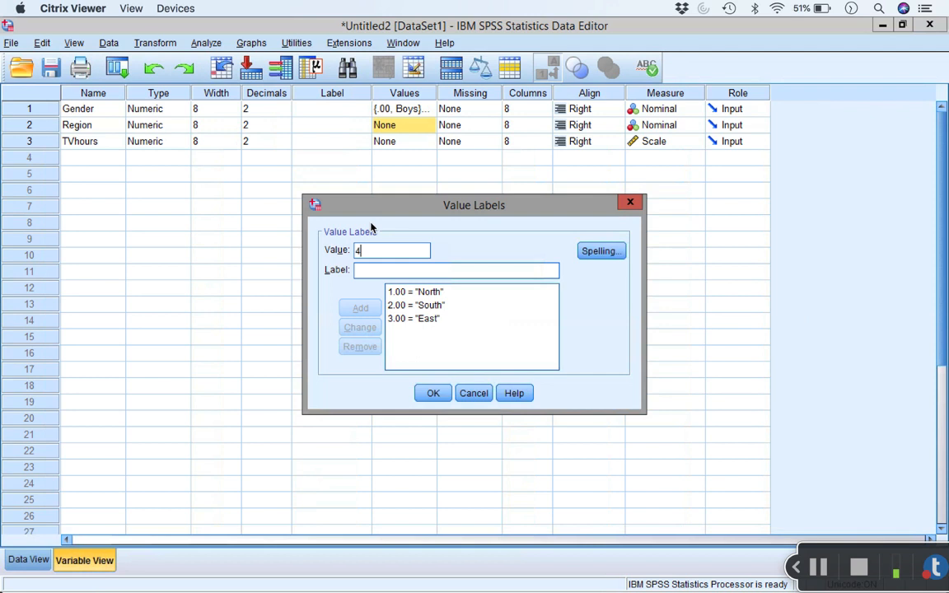
key(Tab)
text(West)
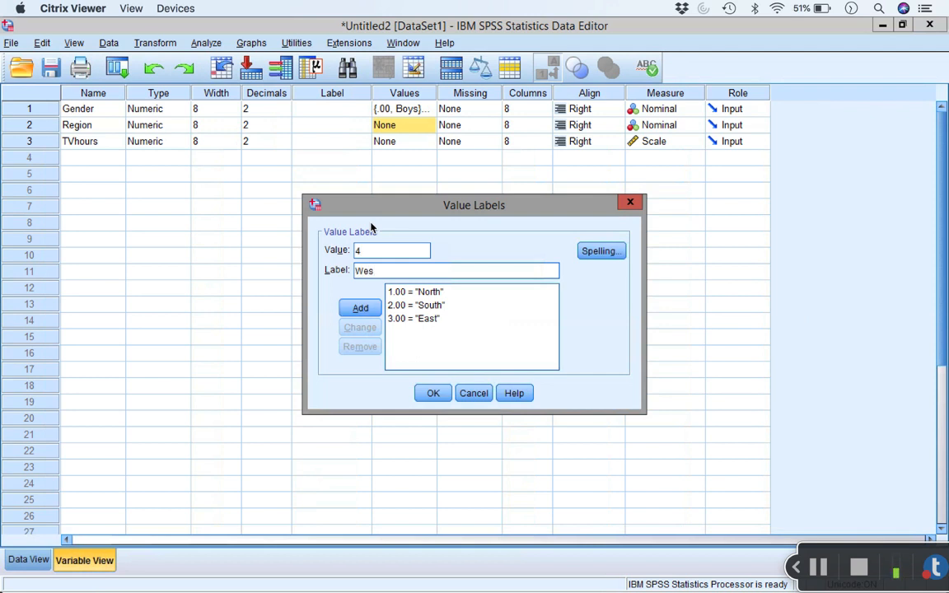
click(376, 308)
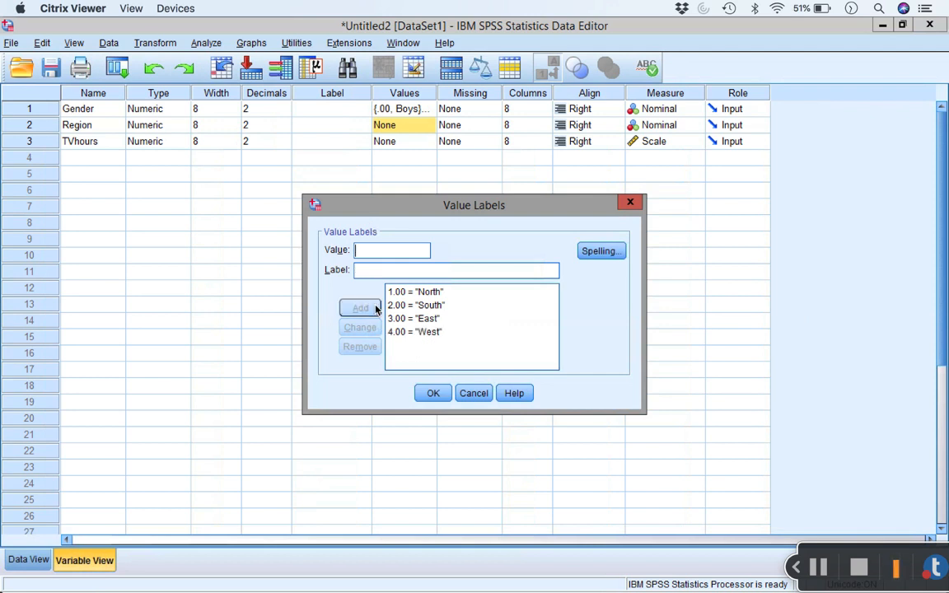
click(434, 394)
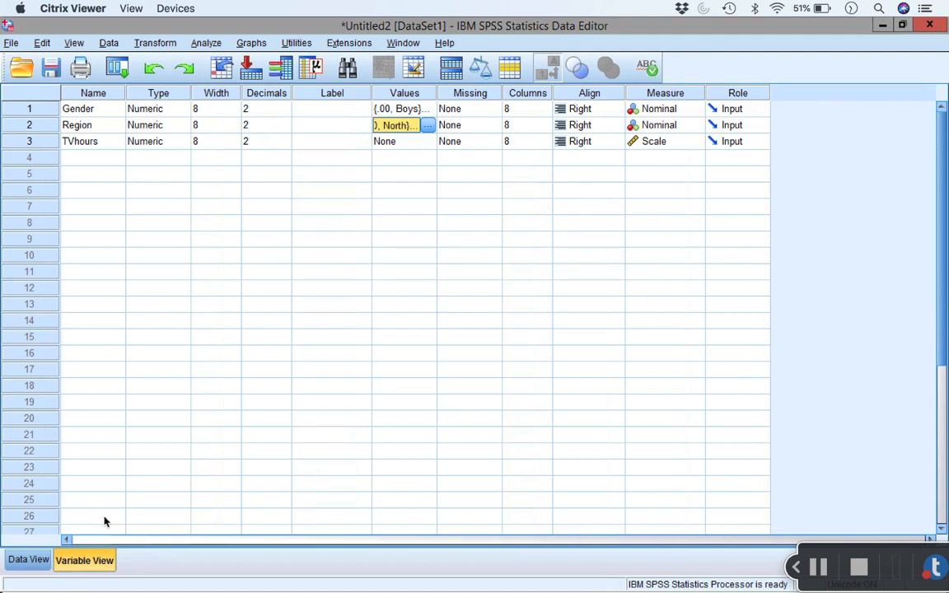
Step: Review the labelled data set, checking the Gender, Region and TVhours cells of the first case
click(38, 563)
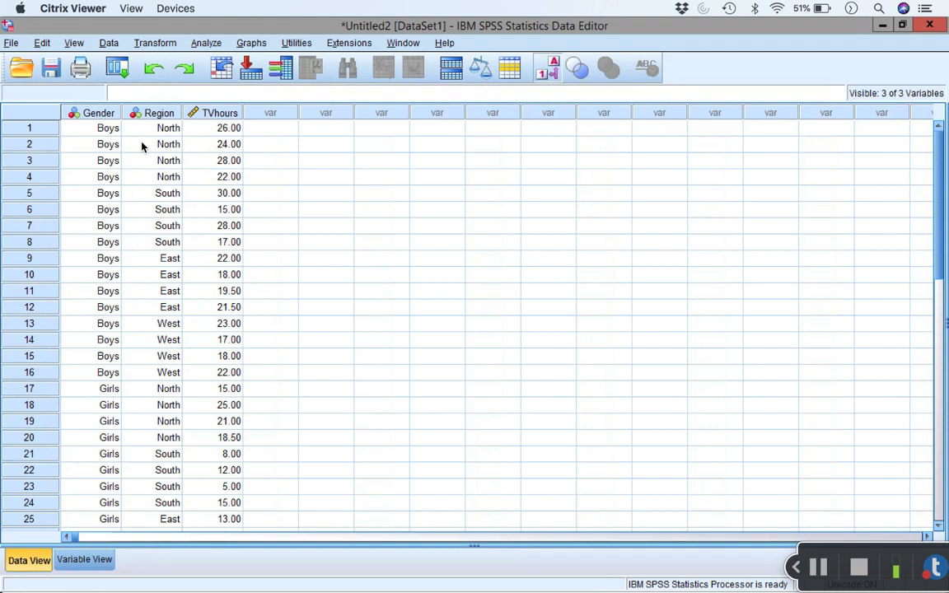
click(98, 130)
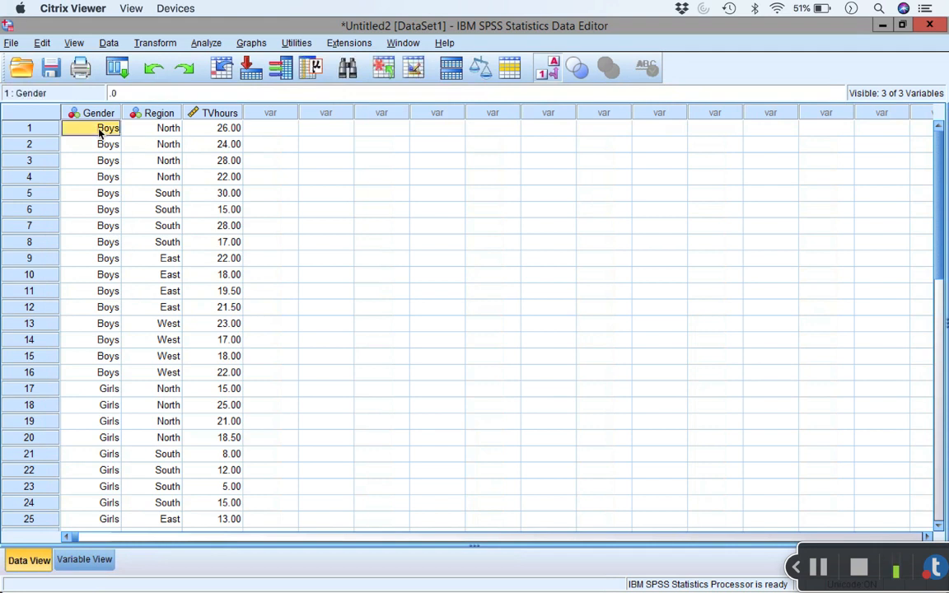
click(166, 130)
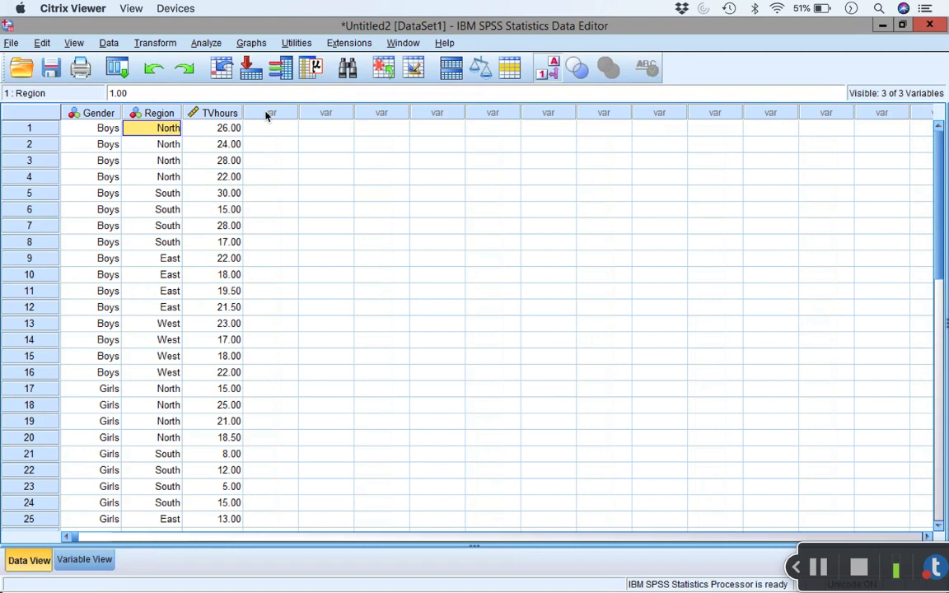
click(237, 129)
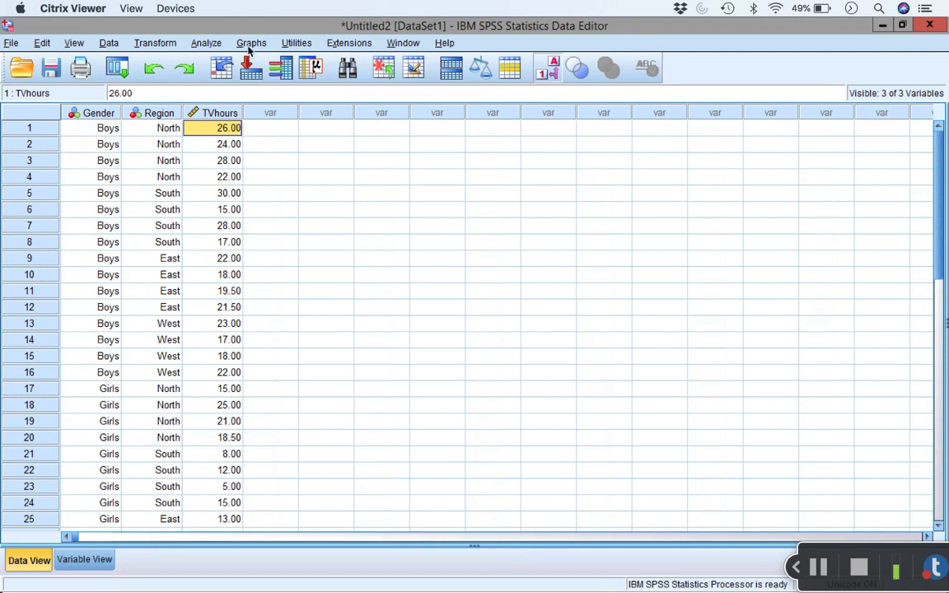
Step: Start a univariate General Linear Model analysis with TVhours as the dependent variable
click(201, 43)
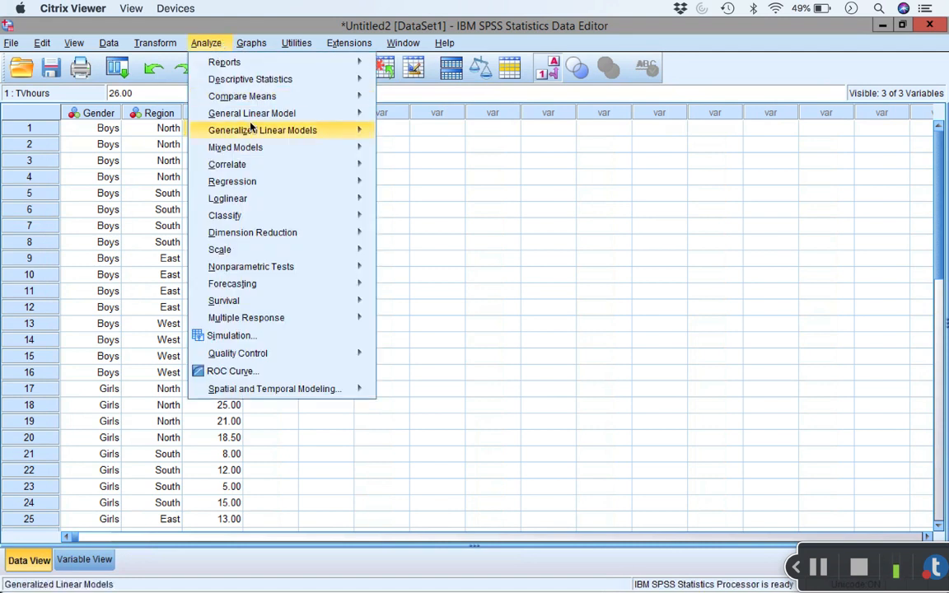
mouse_move(313, 112)
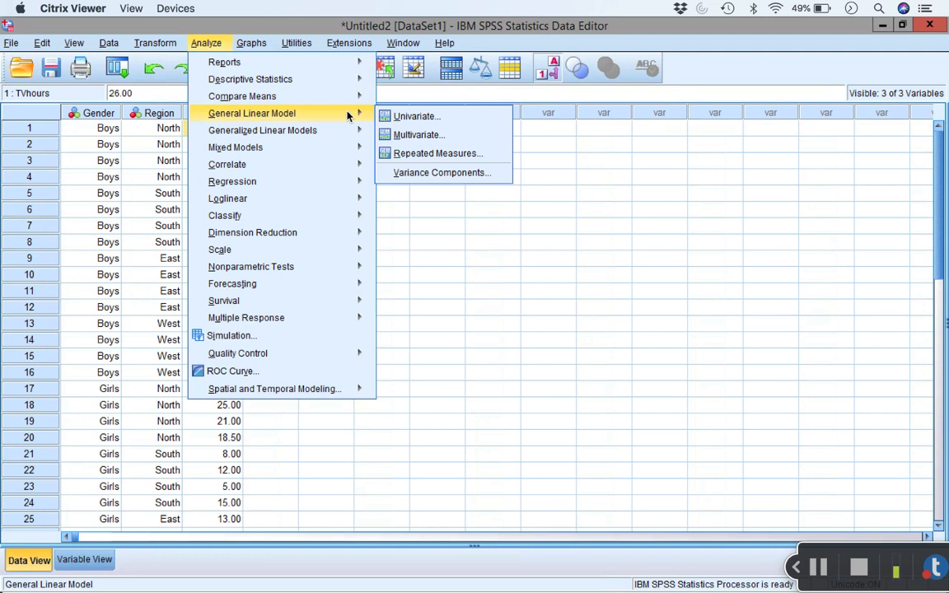
click(445, 122)
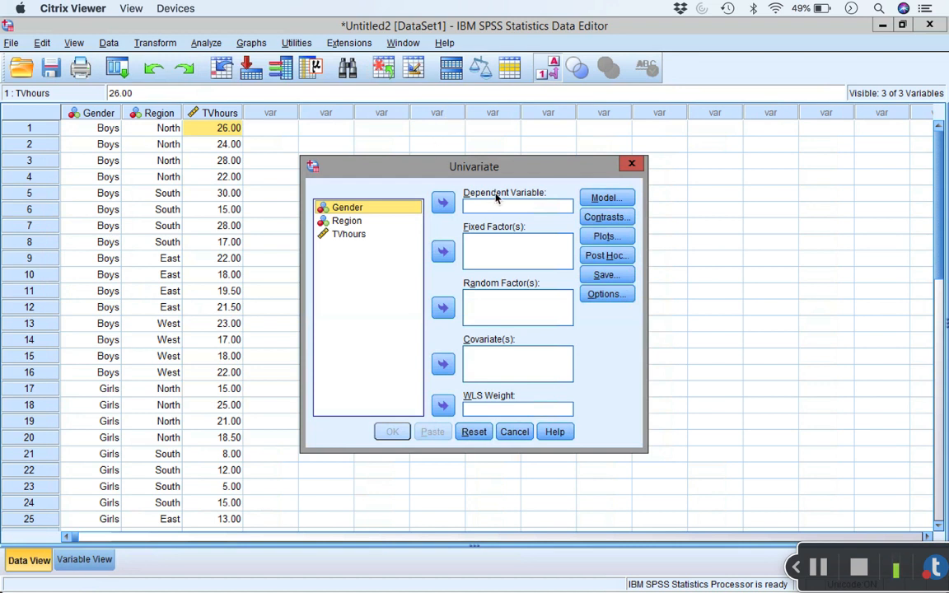
click(360, 236)
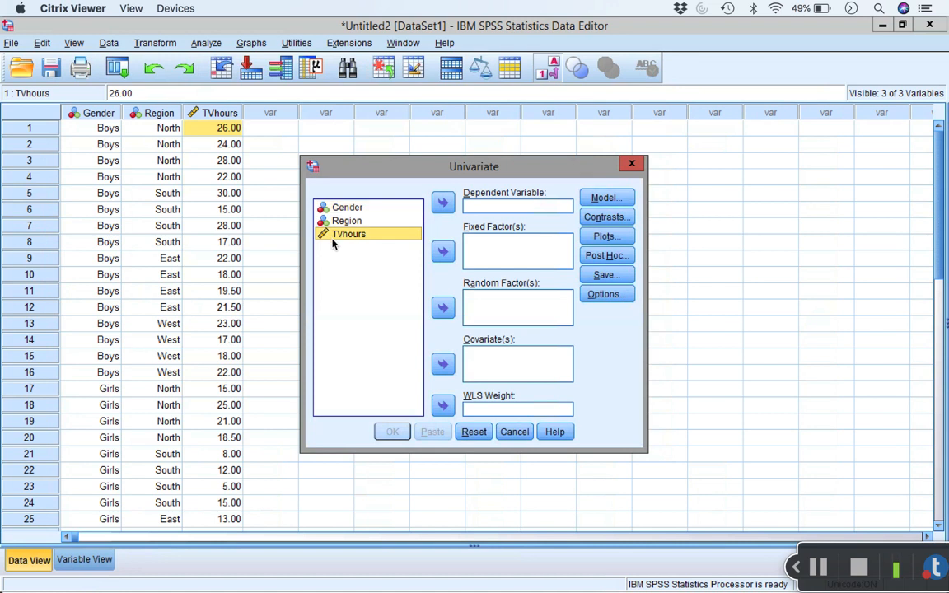
click(444, 204)
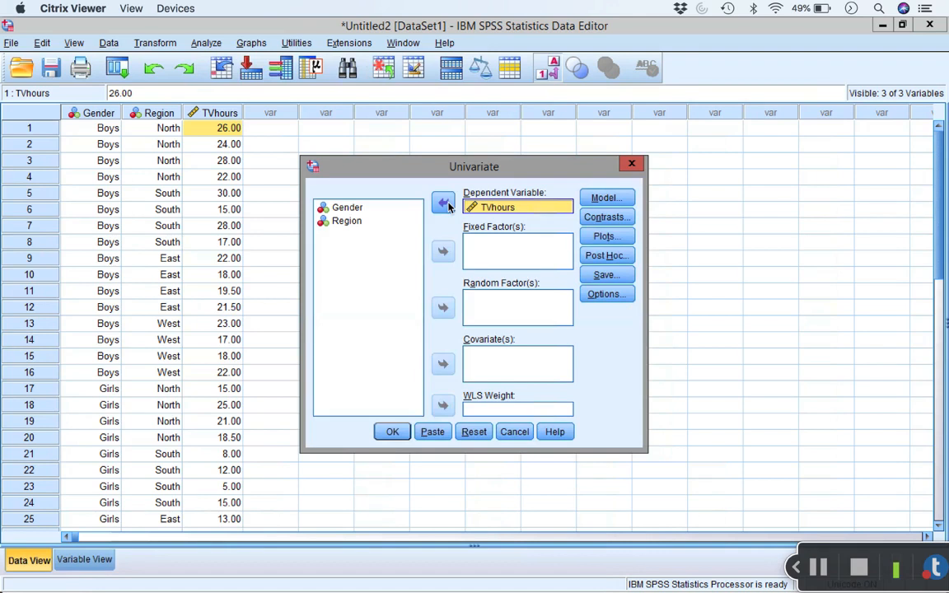
Step: Assign Gender and Region as fixed factors in the univariate analysis
click(383, 210)
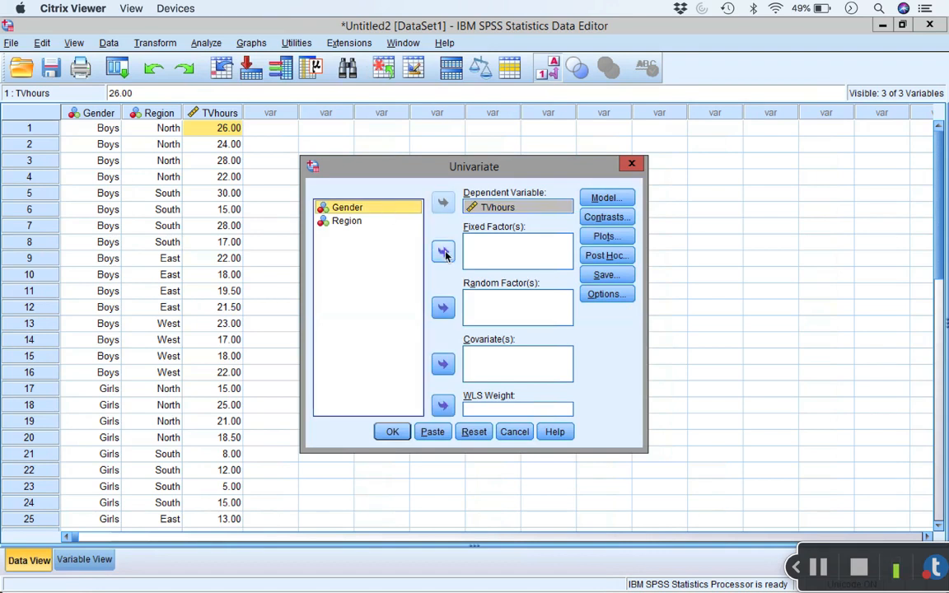
click(444, 253)
click(371, 211)
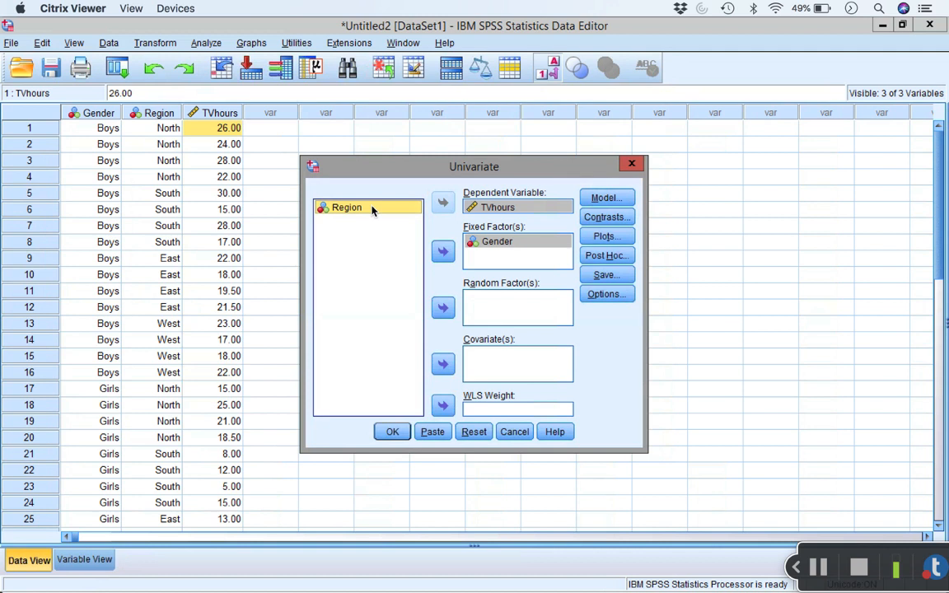
click(442, 252)
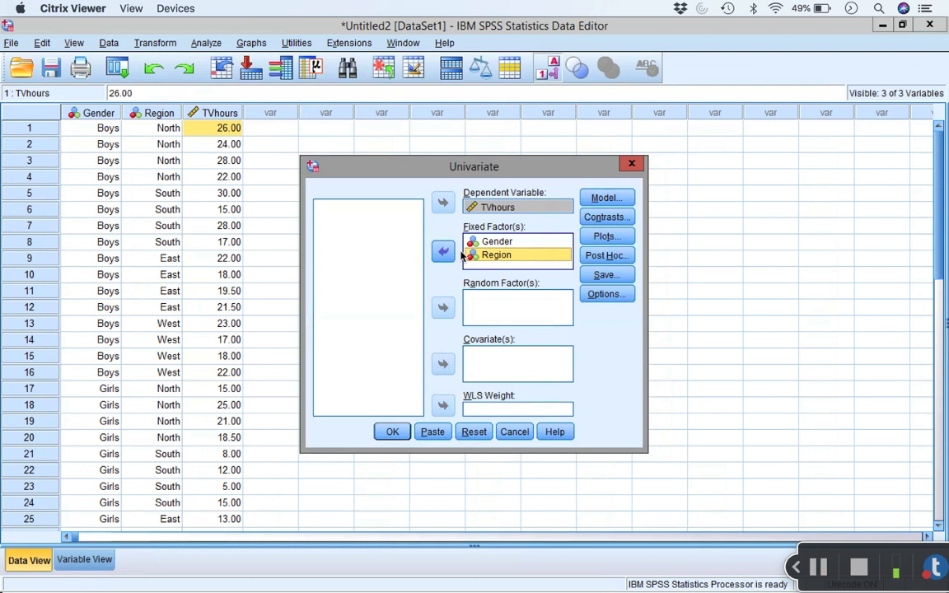
Step: Include descriptive statistics in the output options of the univariate analysis
click(605, 295)
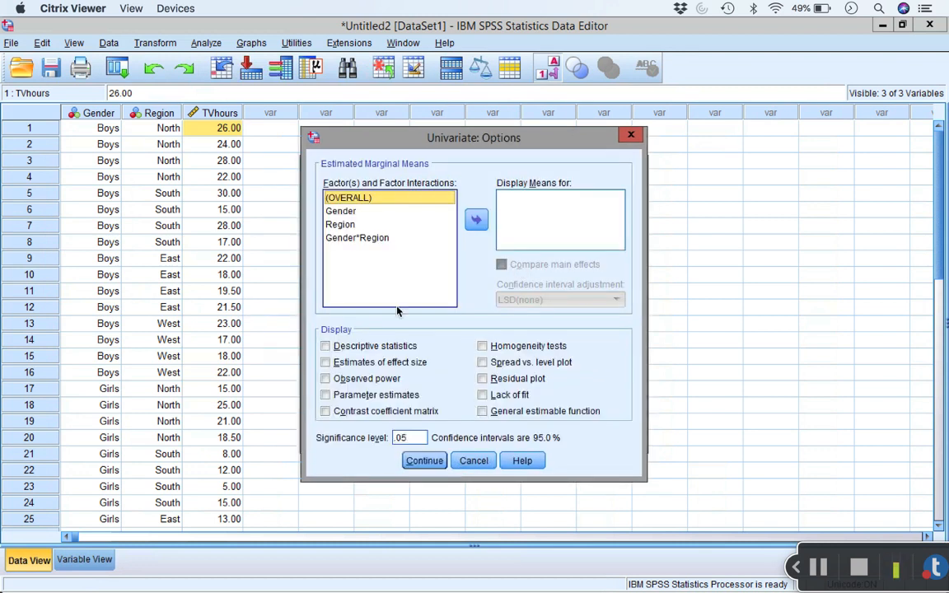
click(325, 346)
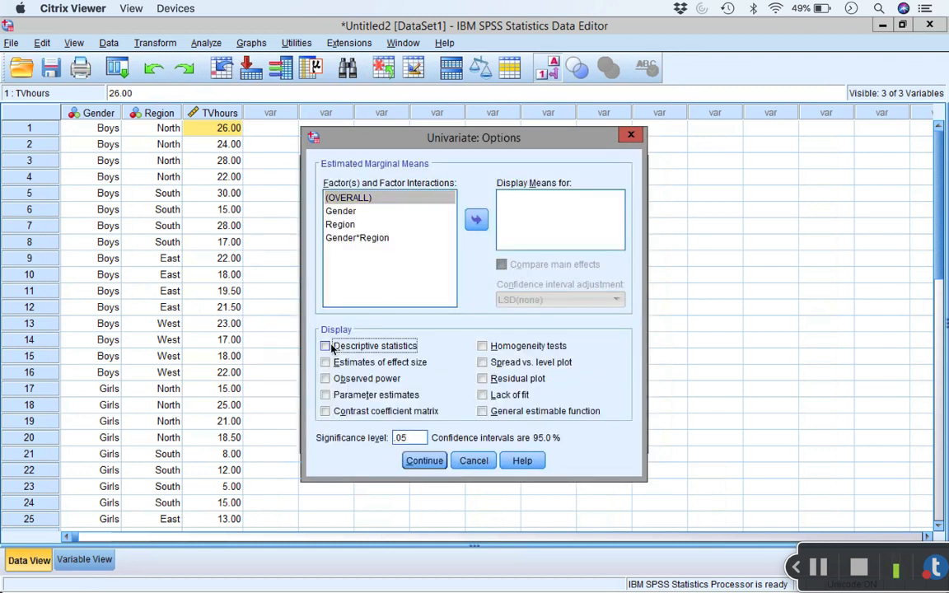
click(425, 462)
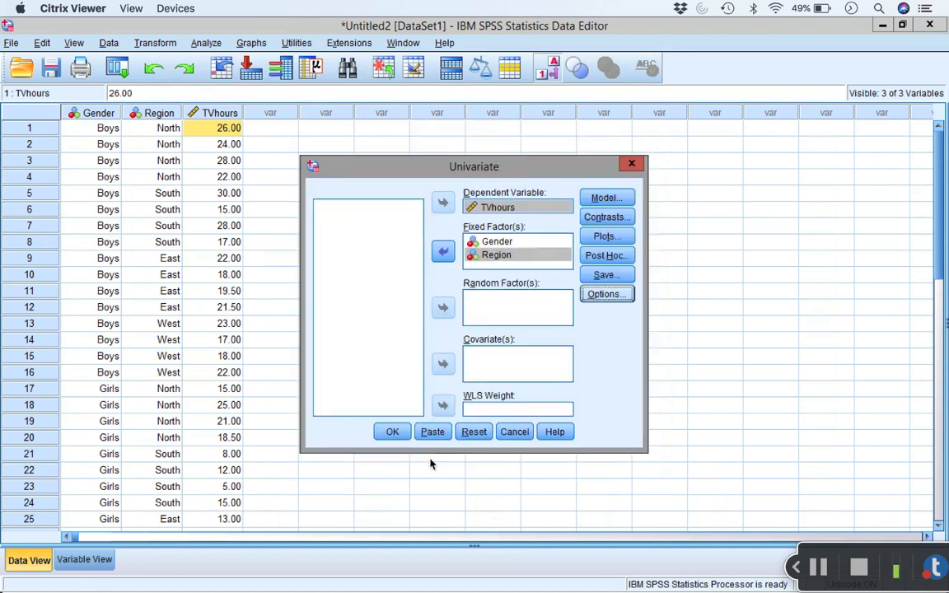
Step: Request Tukey post hoc tests for both the Gender and Region factors
click(609, 257)
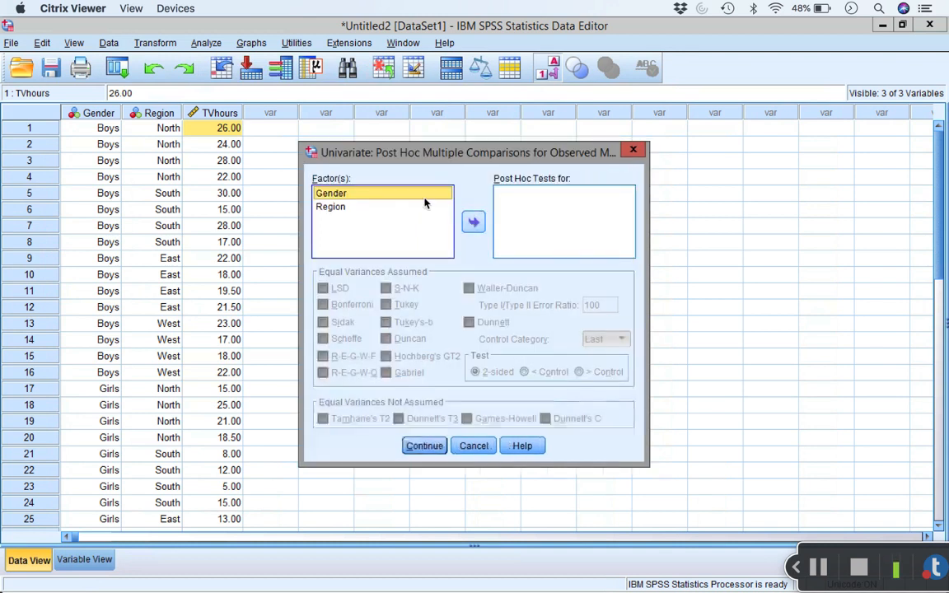
shift+click(387, 207)
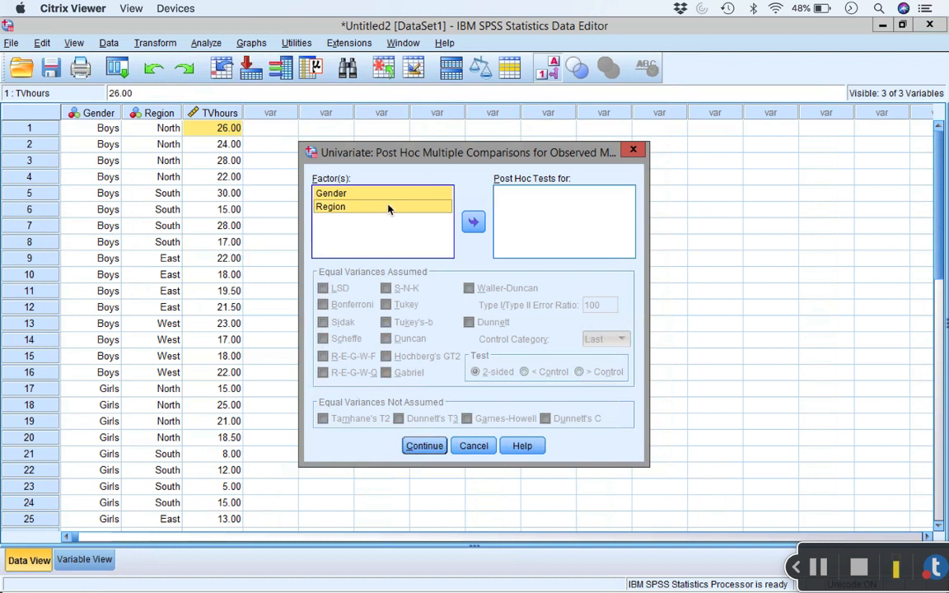
click(475, 222)
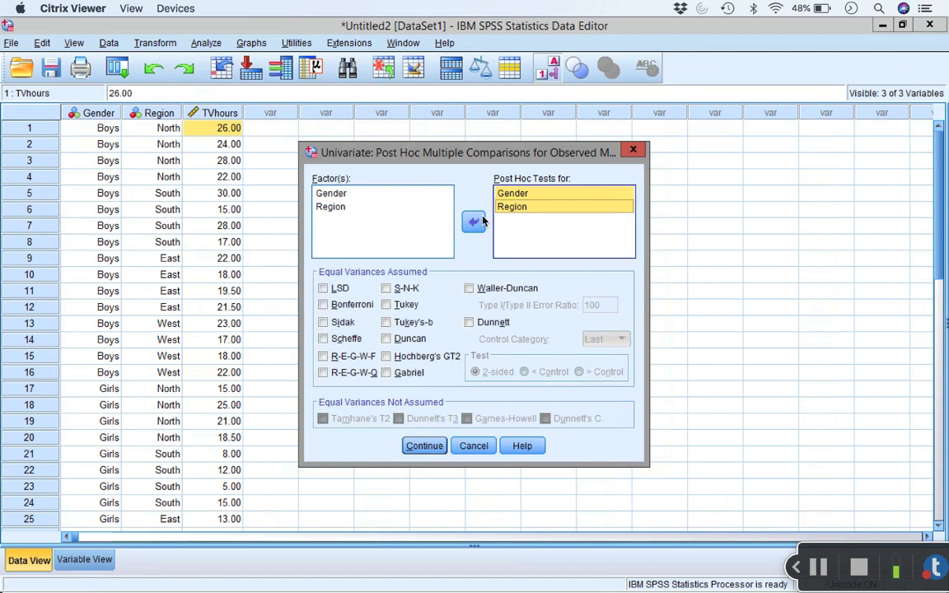
click(394, 305)
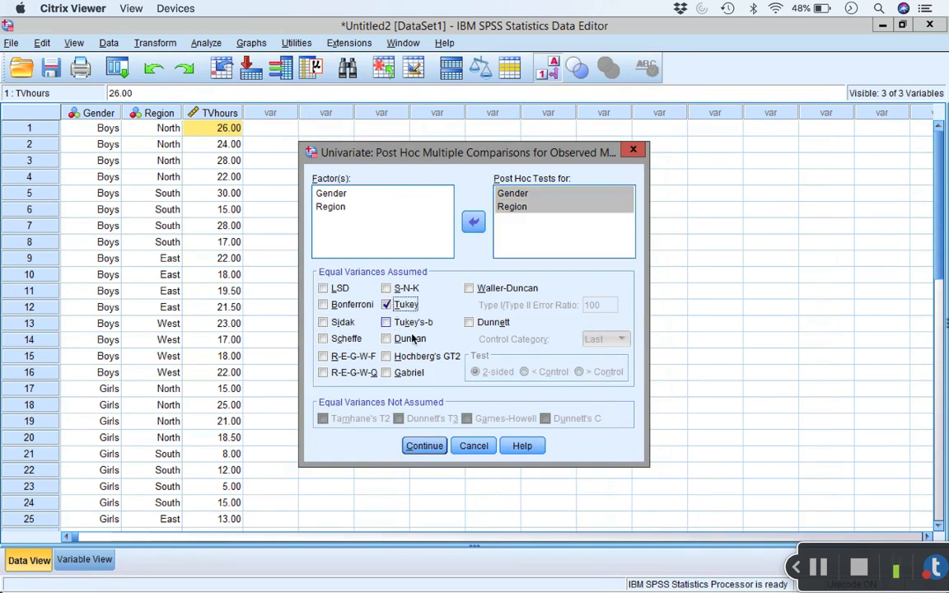
click(432, 445)
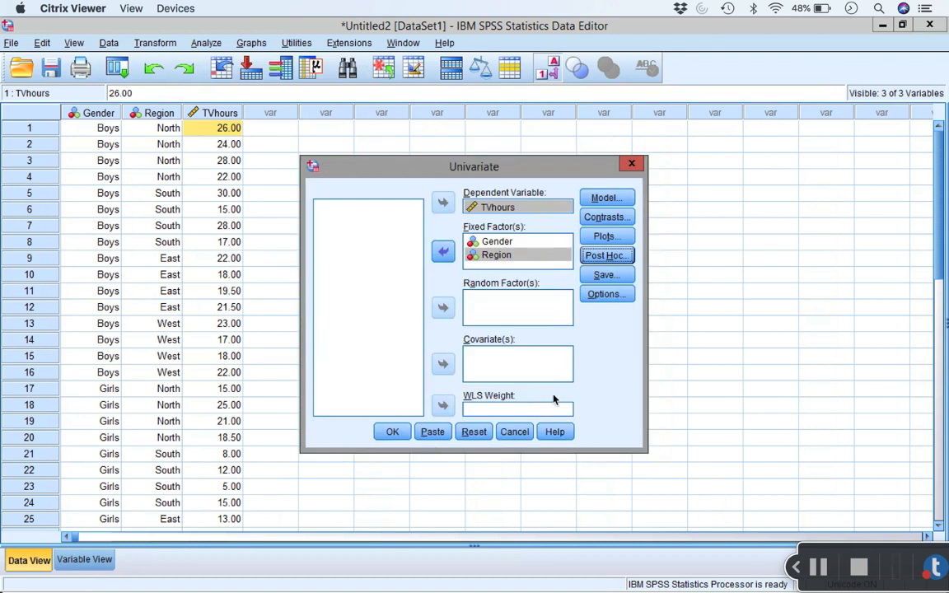
Step: Add a profile plot with Region on the horizontal axis and Gender as separate lines, and run the univariate analysis
click(622, 239)
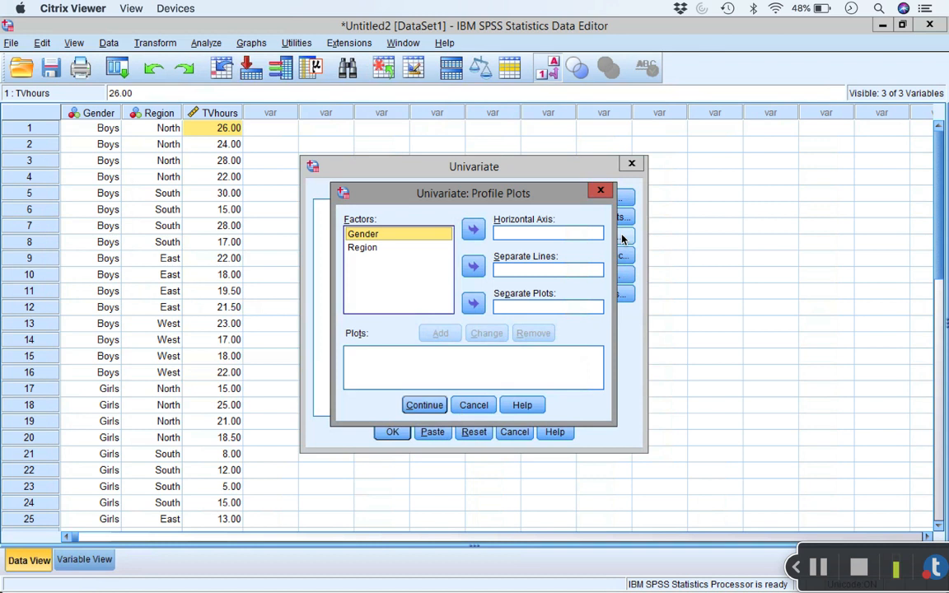
click(401, 248)
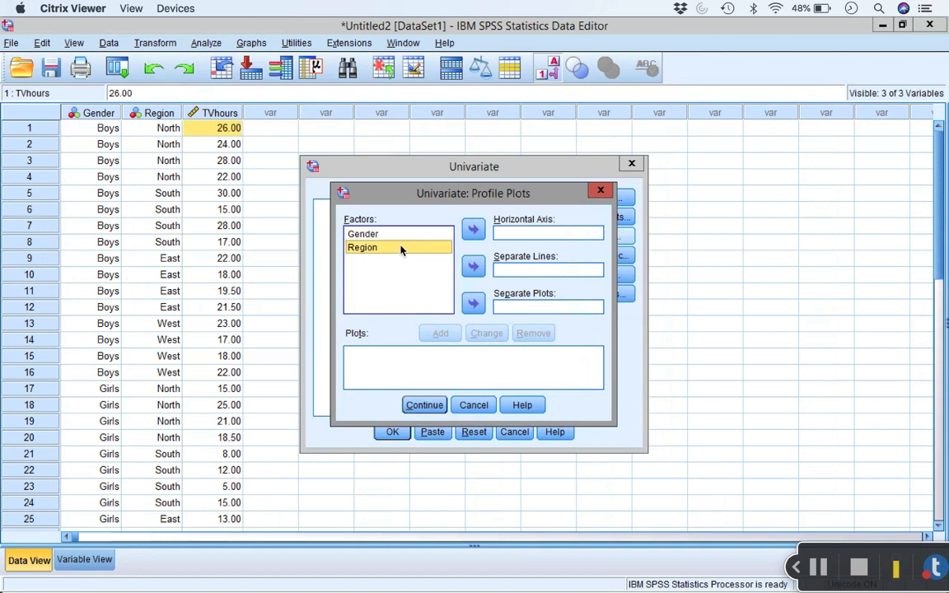
click(477, 231)
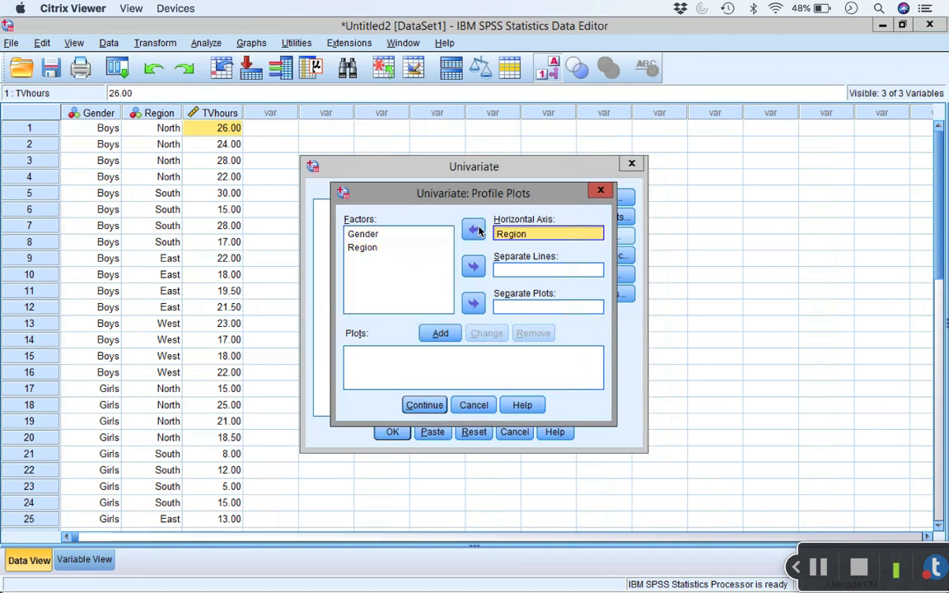
click(367, 234)
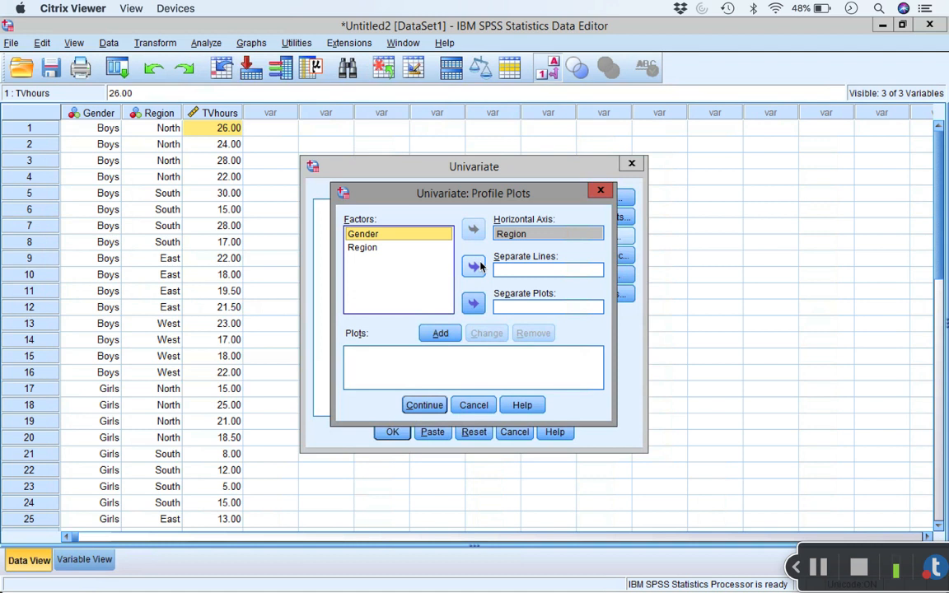
click(481, 265)
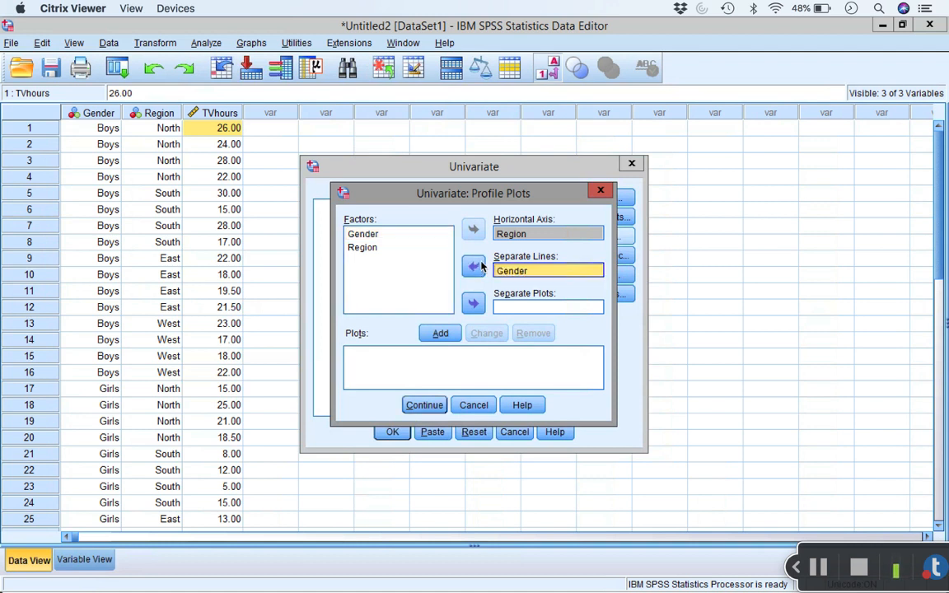
click(445, 336)
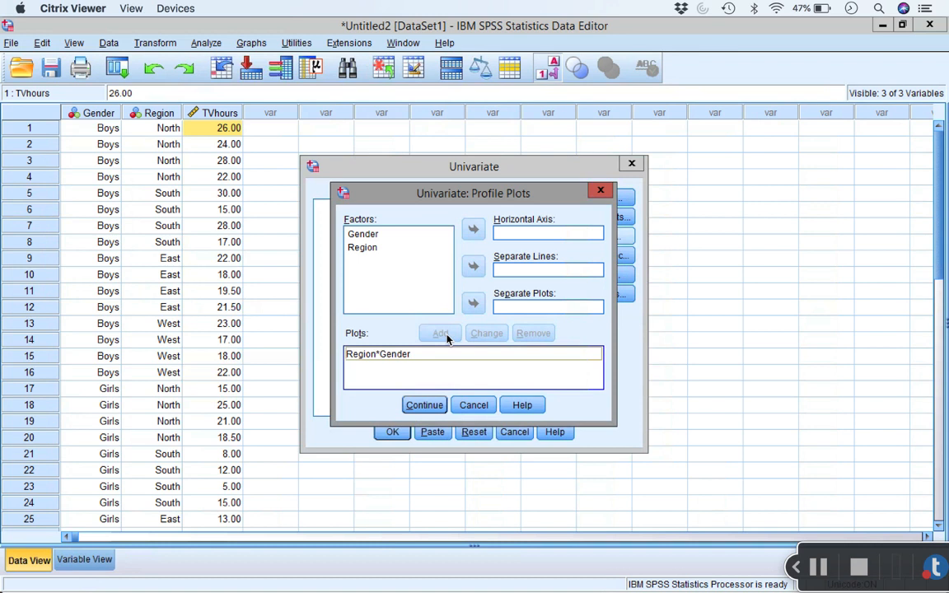
click(426, 407)
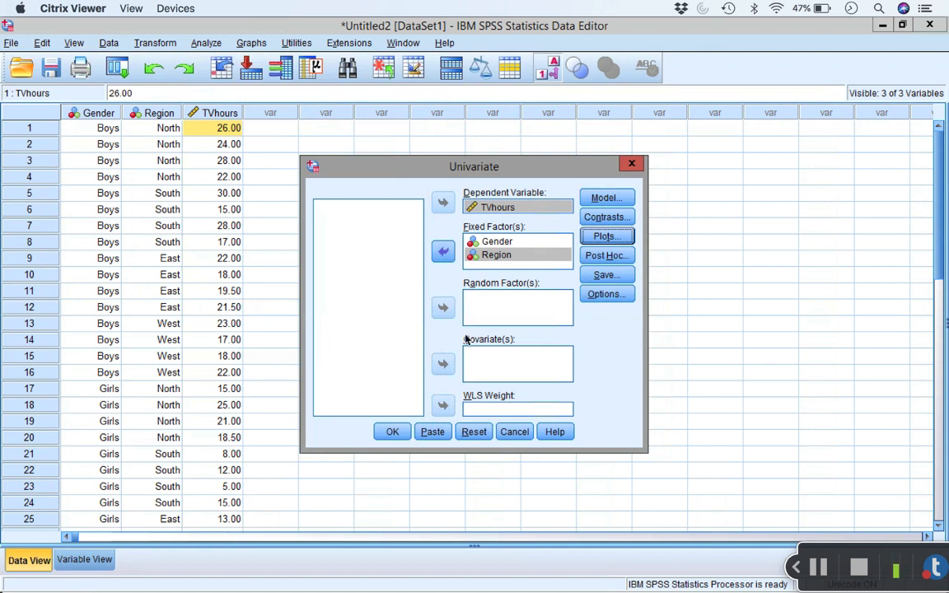
click(401, 436)
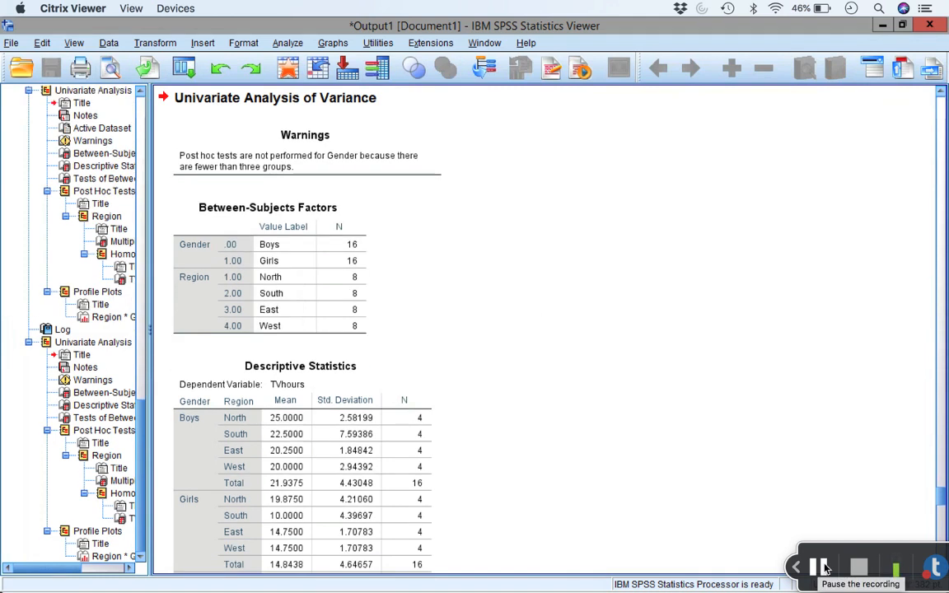
Step: Examine the output's warnings, between-subjects factors, descriptive statistics and tests of between-subjects effects for TVhours
click(352, 155)
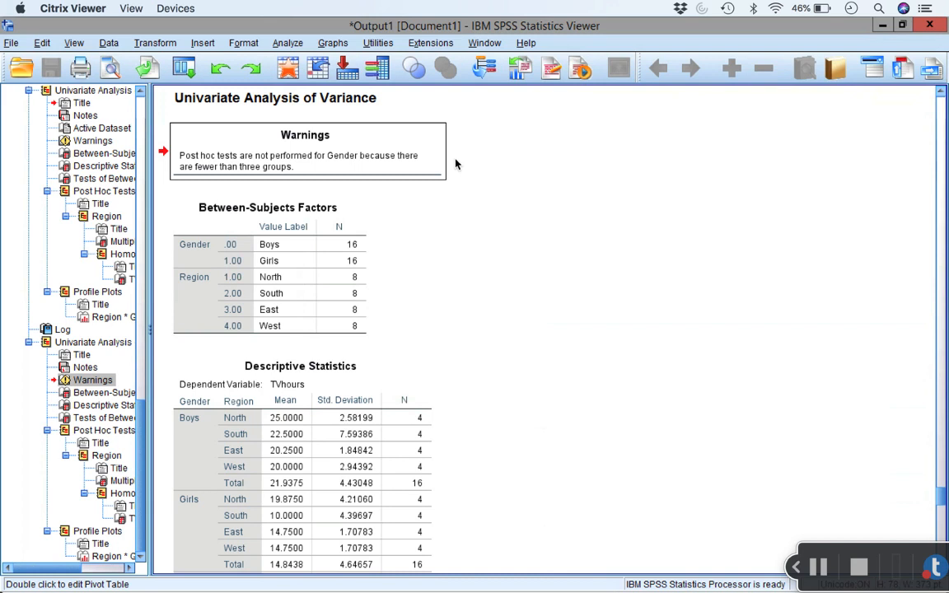
click(337, 262)
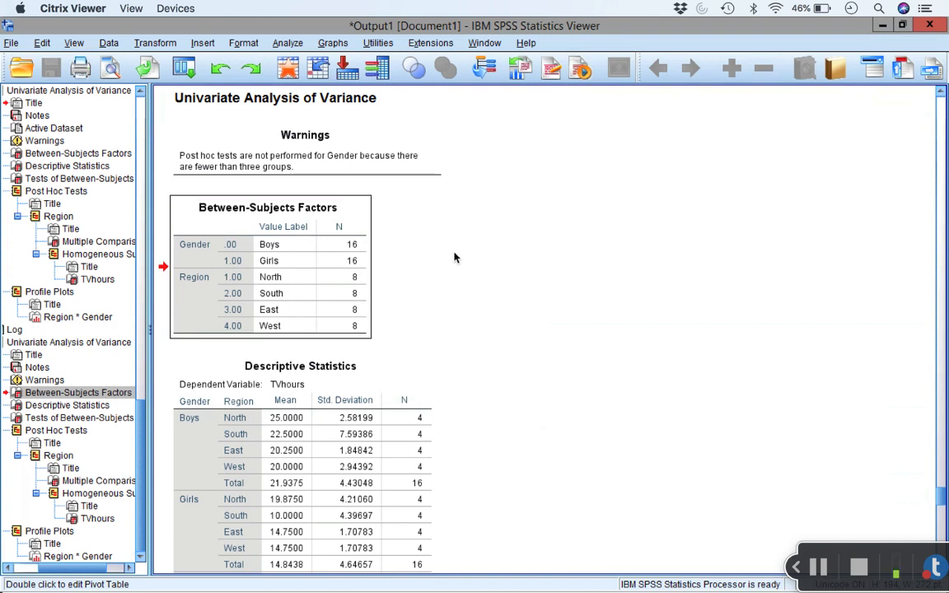
click(373, 398)
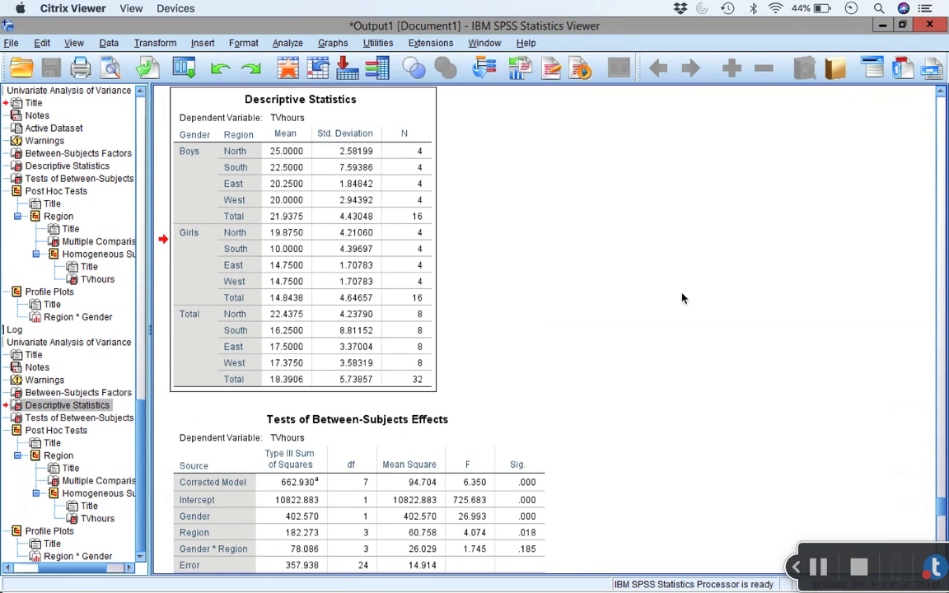
scroll(683, 299, down, 3)
click(450, 375)
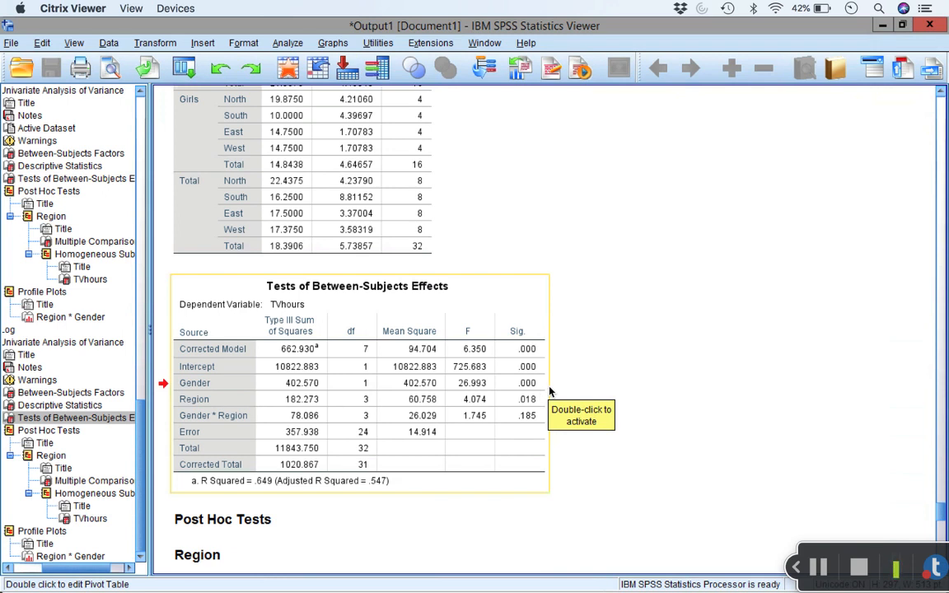
scroll(550, 391, up, 3)
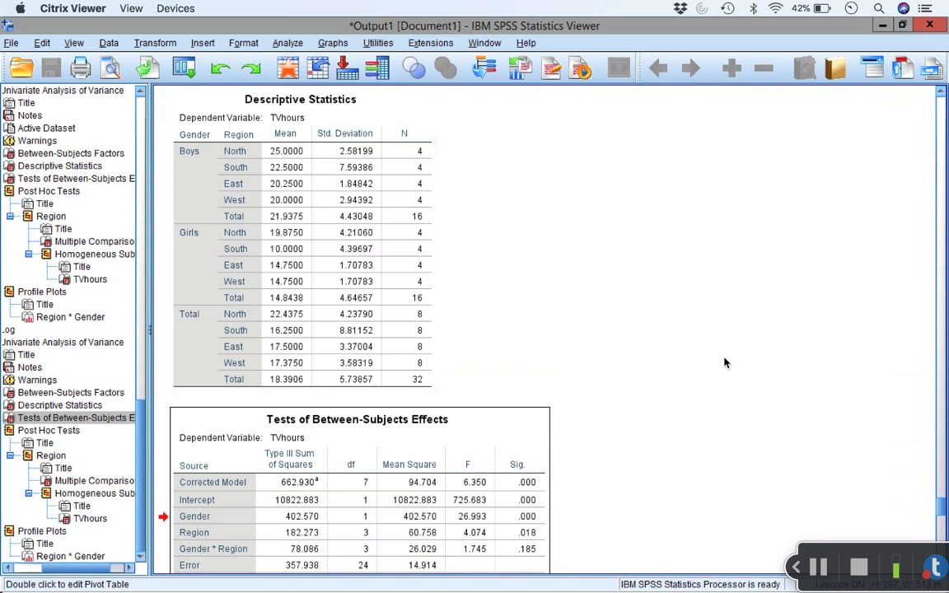
scroll(726, 362, down, 2)
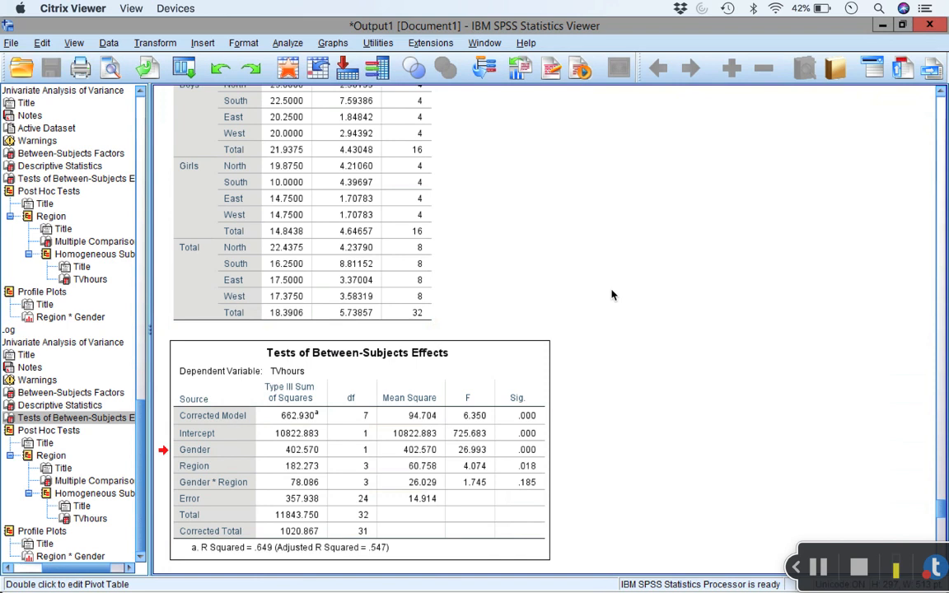
Step: Examine the Tukey HSD post hoc results for Region in the multiple comparisons and homogeneous subsets tables
scroll(611, 295, down, 8)
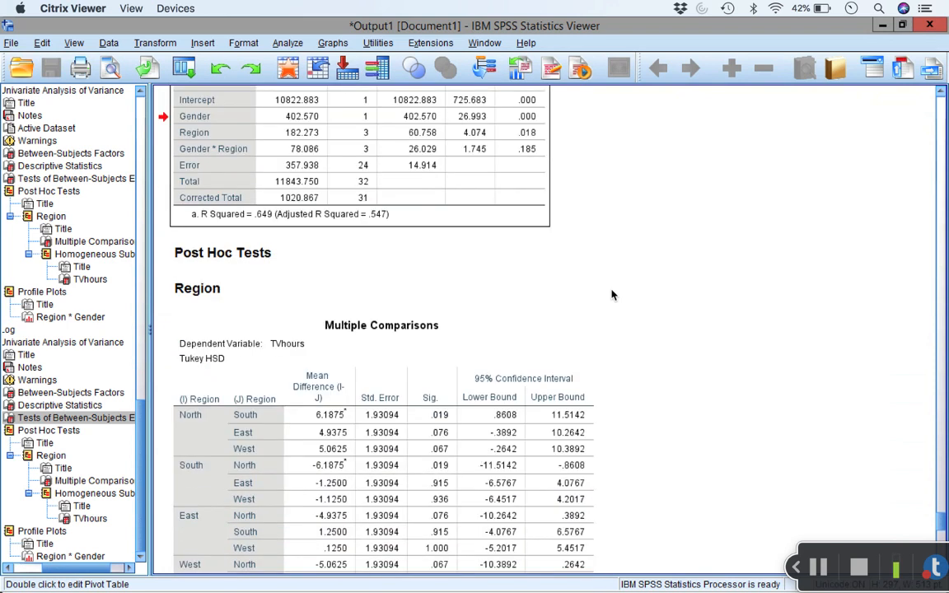
scroll(611, 295, down, 2)
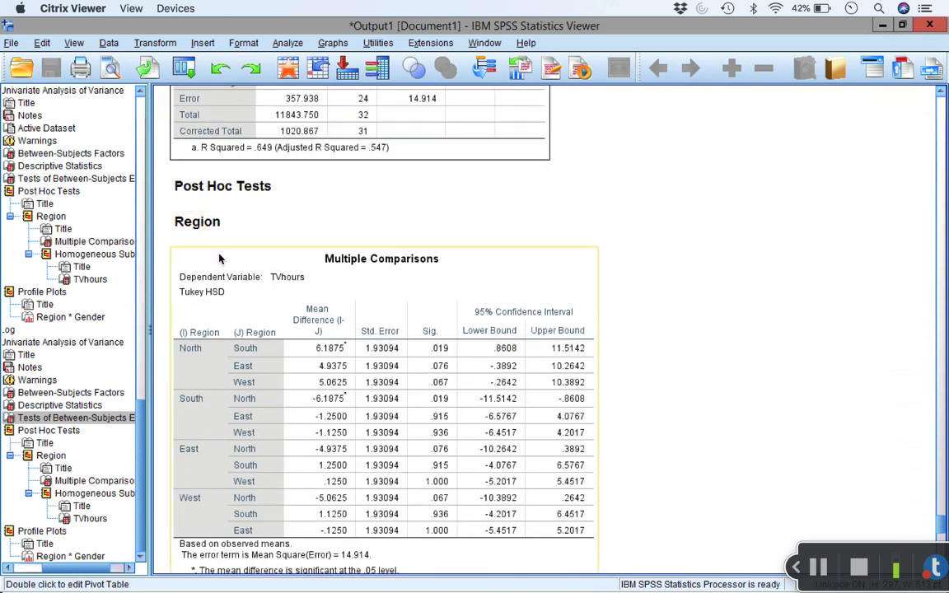
click(590, 285)
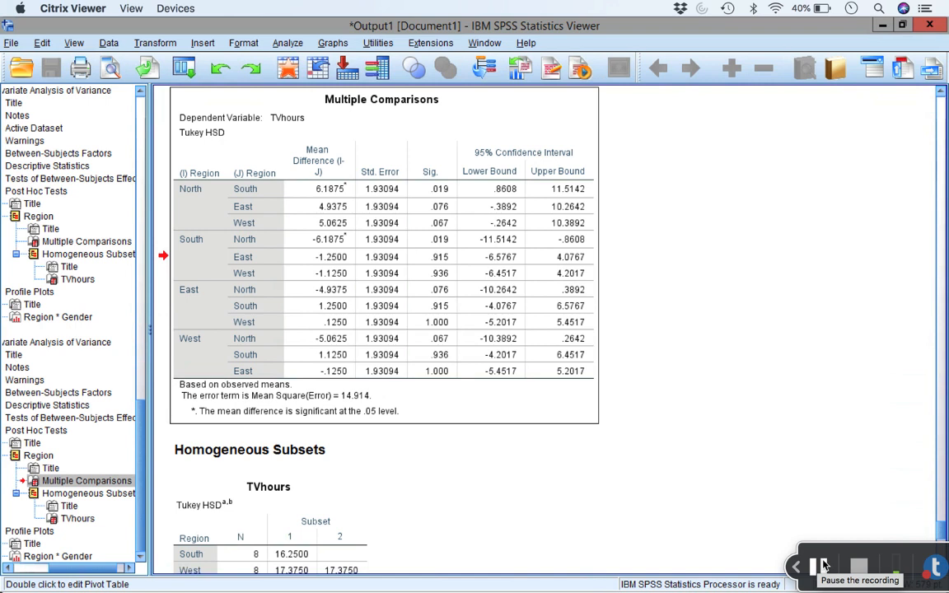
scroll(659, 292, down, 5)
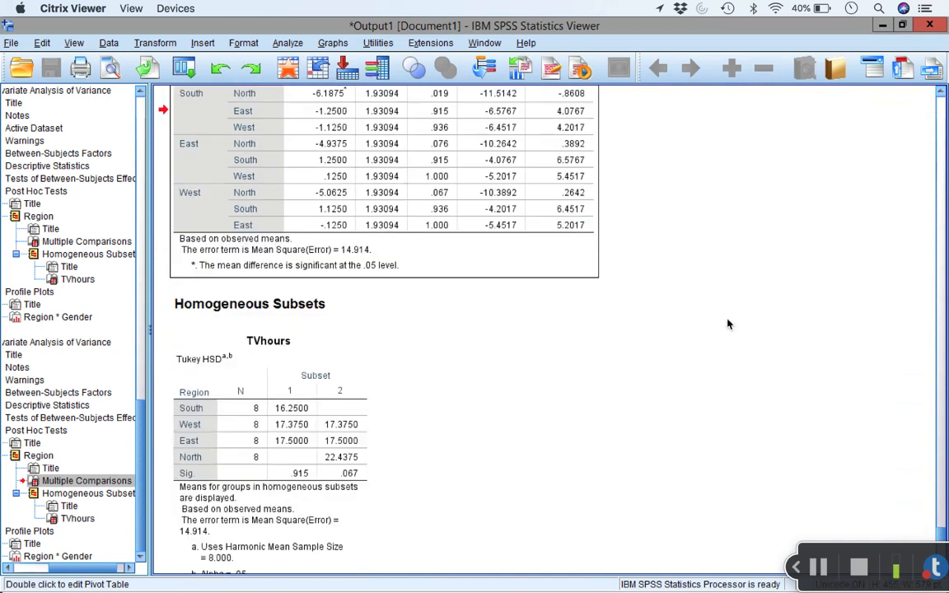
scroll(728, 324, down, 5)
click(322, 277)
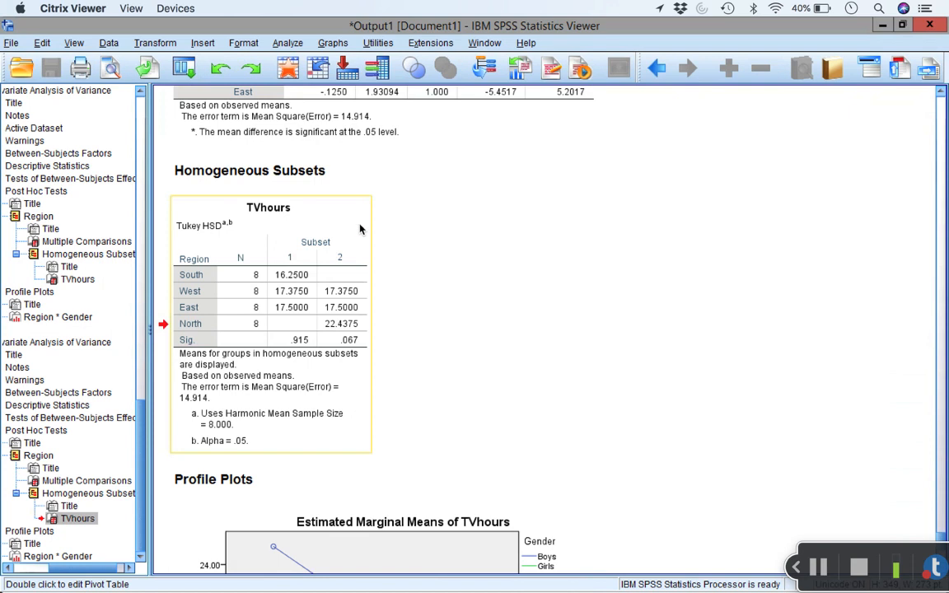
Step: Examine the profile plot of the estimated marginal means of TVhours by Region and Gender
scroll(548, 230, down, 8)
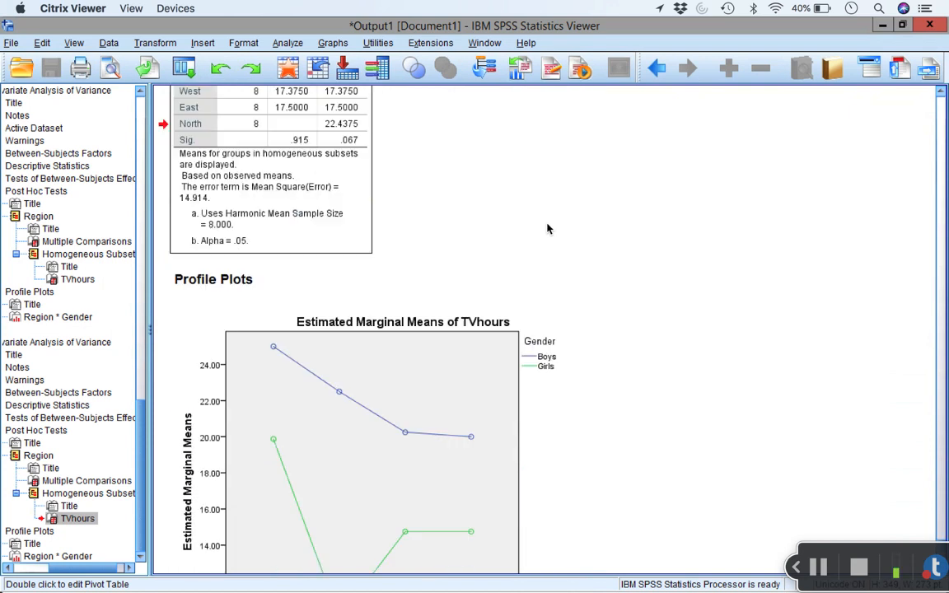
scroll(548, 229, down, 2)
scroll(548, 229, down, 3)
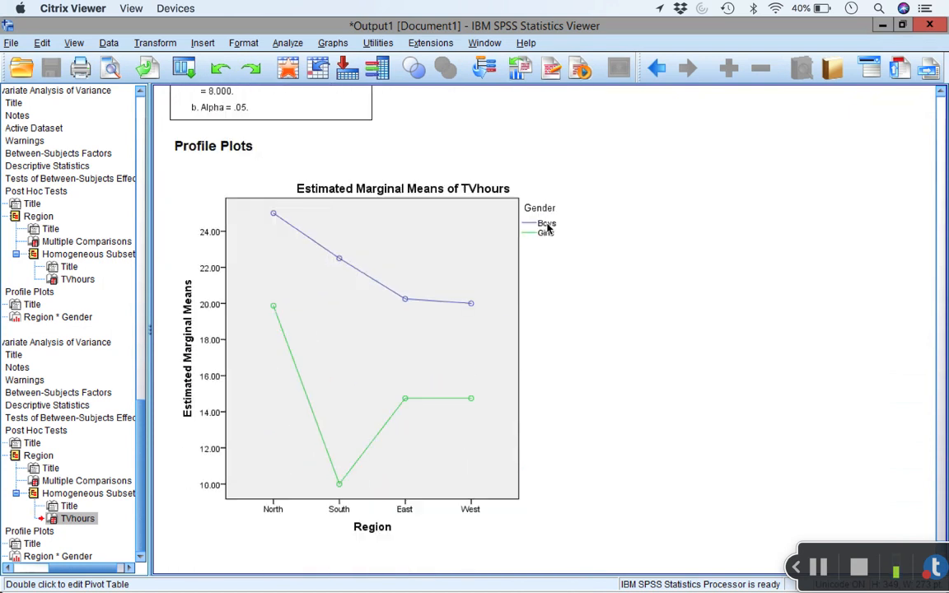
click(445, 293)
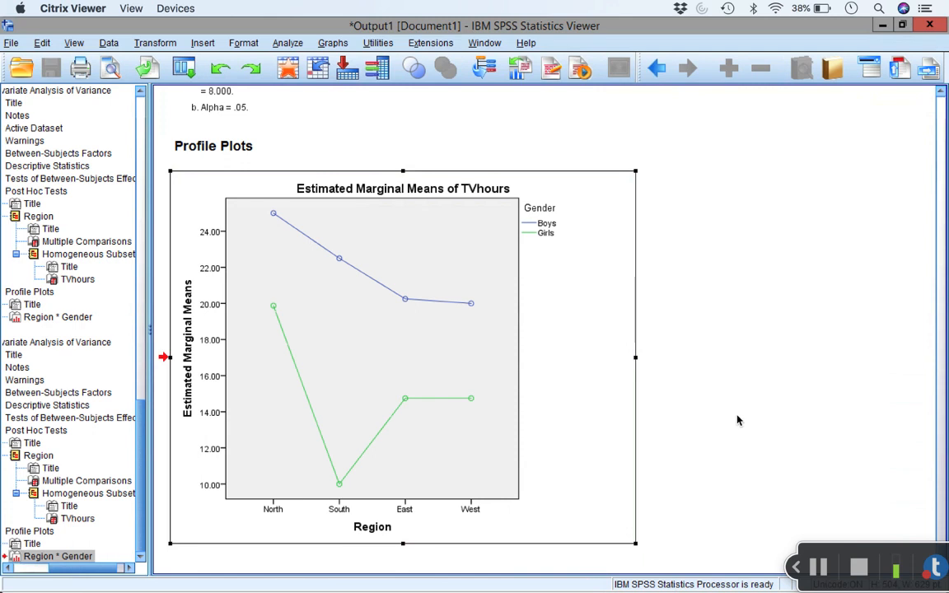
click(824, 563)
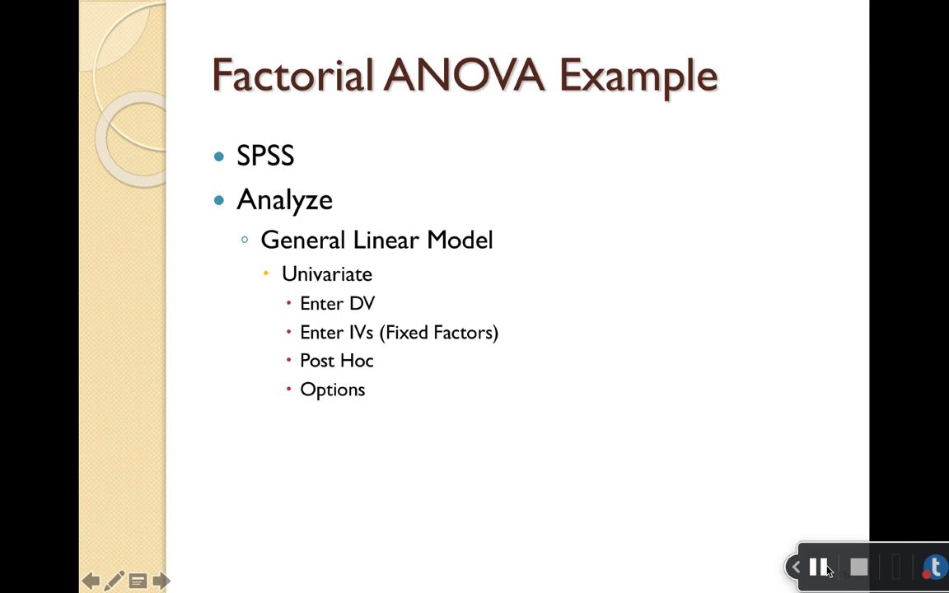